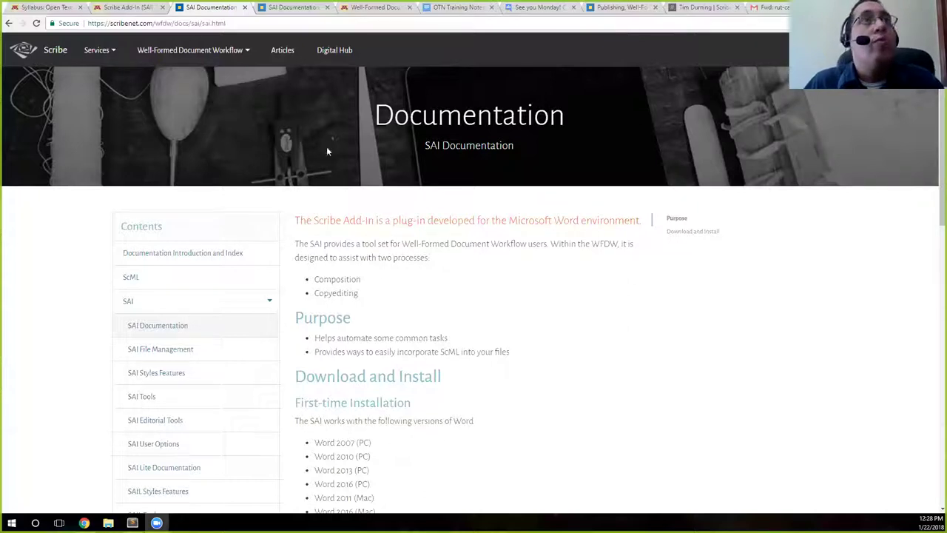
Leave the Digital Hub sign-in prompt for the Scribe home page and scroll through it
left_click(847, 90)
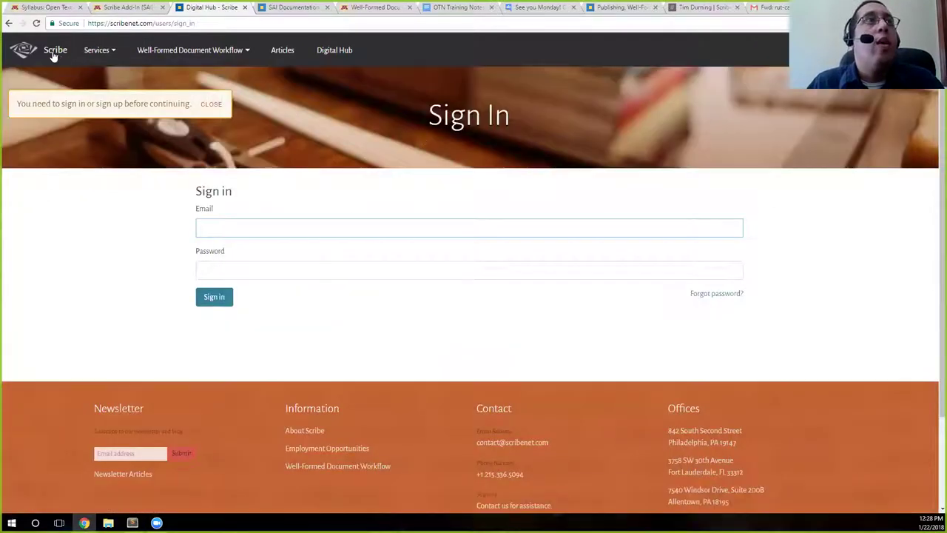
left_click(53, 57)
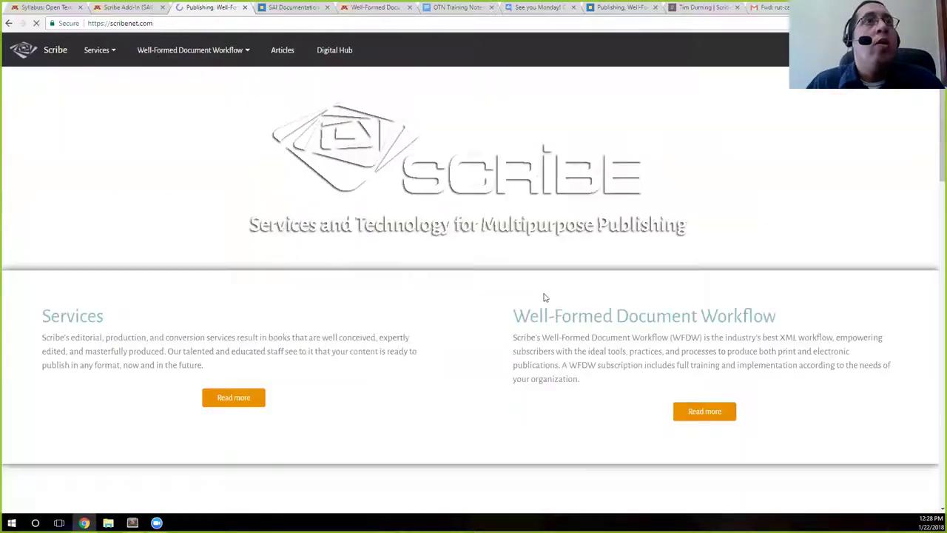
scroll(469, 315, "down", 2)
scroll(469, 318, "down", 6)
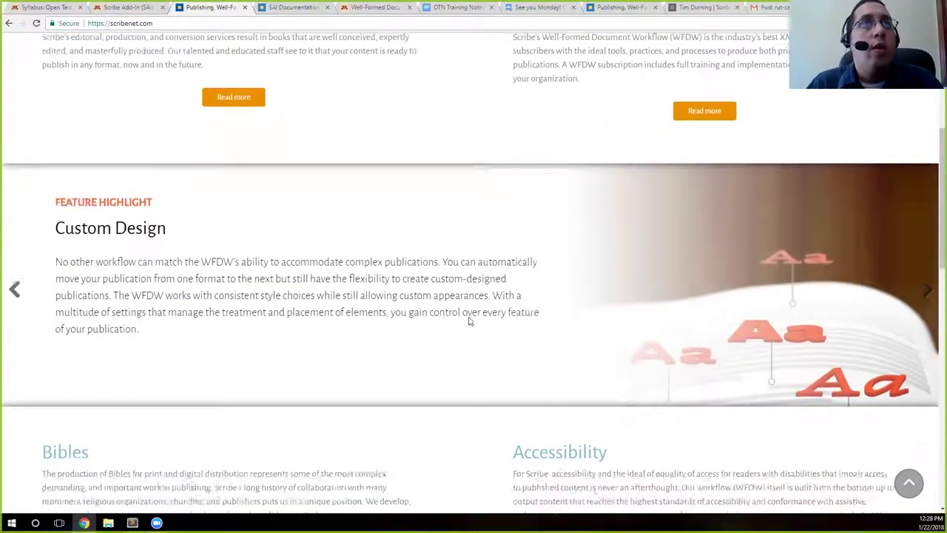
scroll(468, 323, "down", 7)
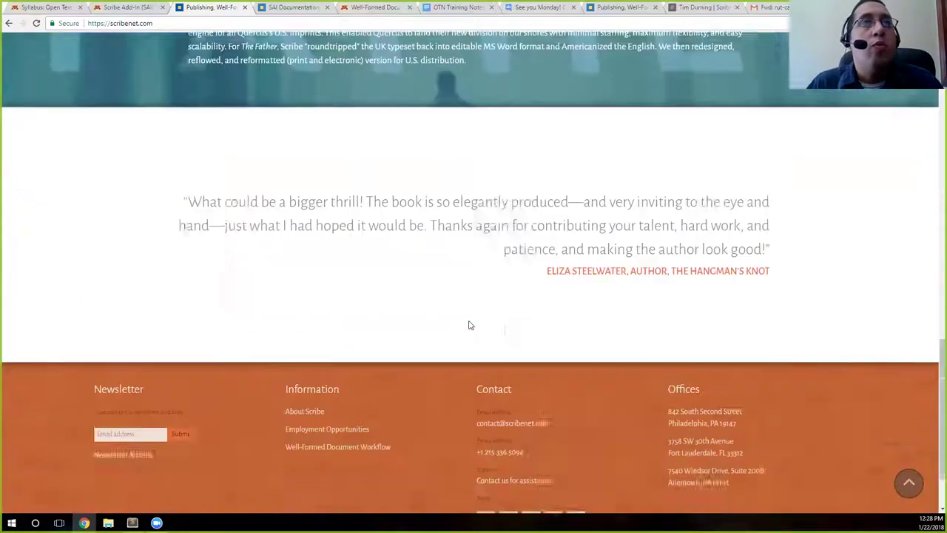
Open the Well-Formed Document Workflow Documentation index
scroll(468, 324, "up", 4)
scroll(469, 328, "up", 2)
scroll(469, 329, "down", 4)
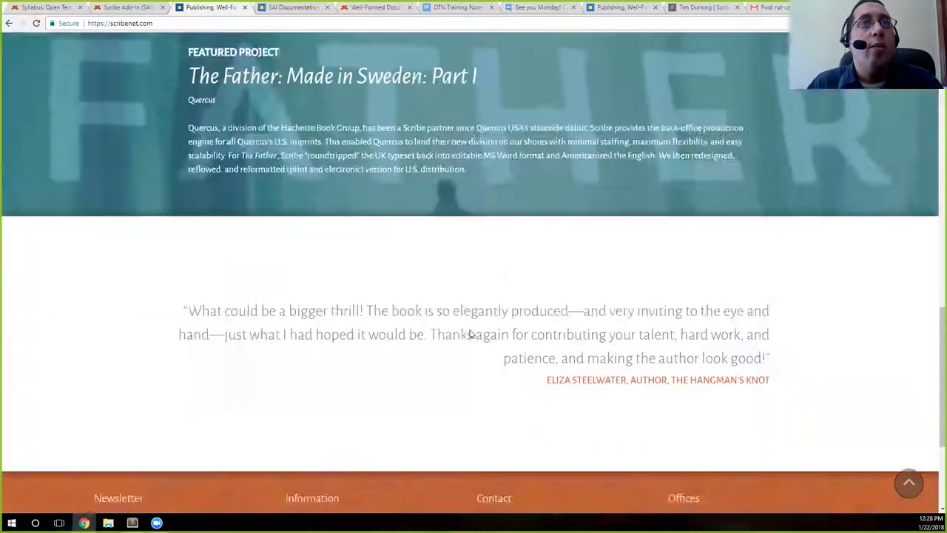
scroll(469, 328, "up", 3)
scroll(469, 329, "up", 10)
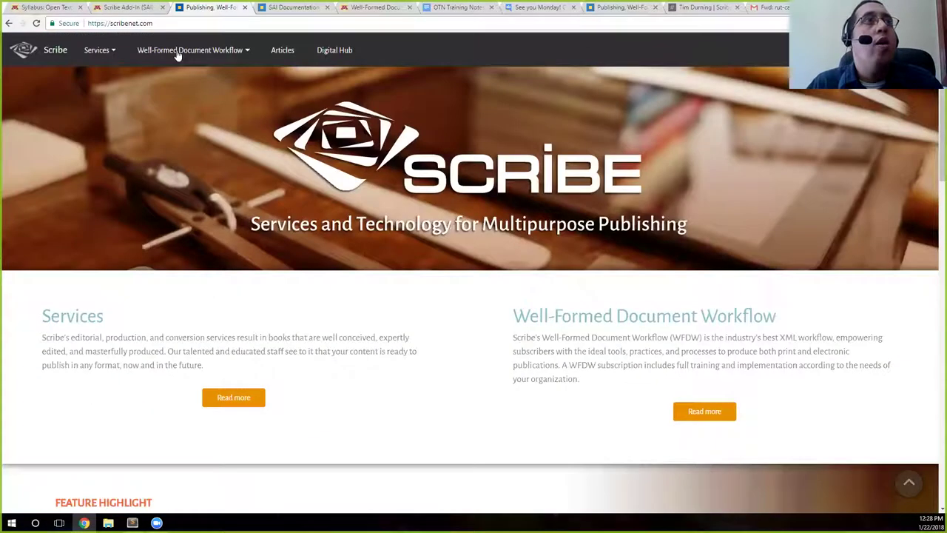
mouse_move(181, 50)
left_click(182, 141)
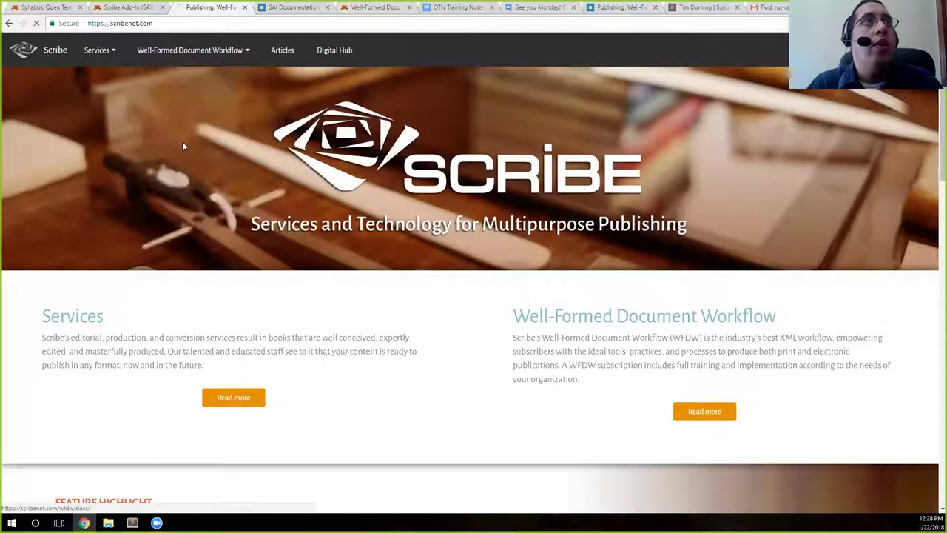
Expand SAI in the Contents sidebar and open the SAI Documentation page
scroll(171, 197, "down", 2)
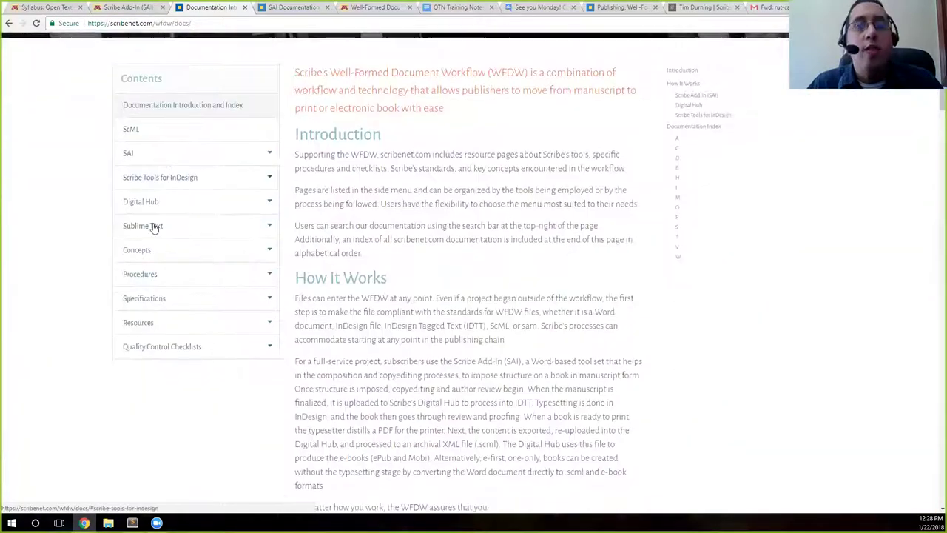
left_click(129, 154)
left_click(151, 182)
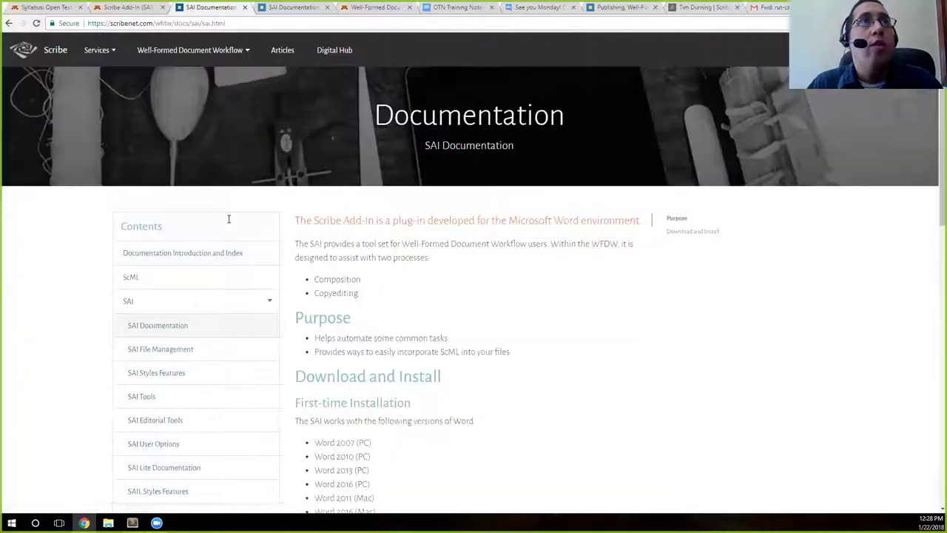
scroll(371, 204, "down", 1)
scroll(372, 204, "down", 5)
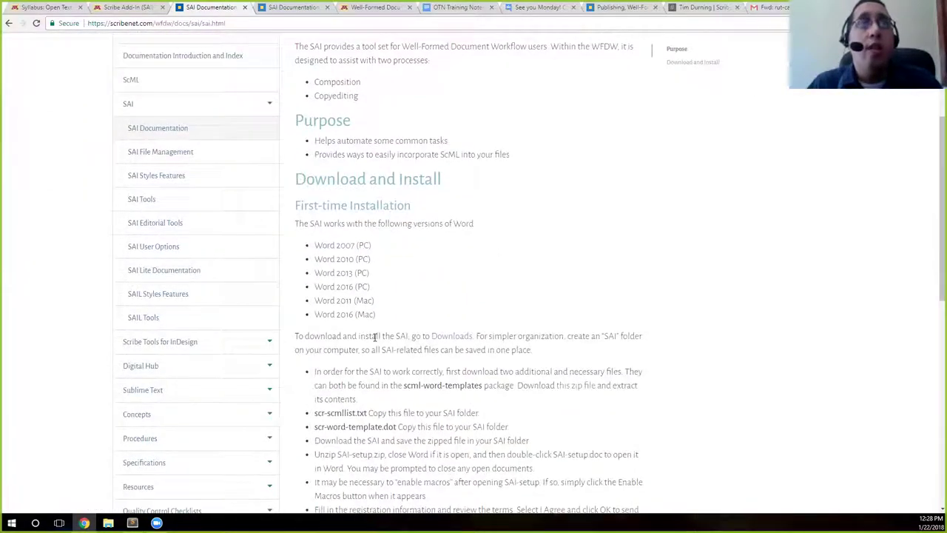
scroll(376, 327, "down", 3)
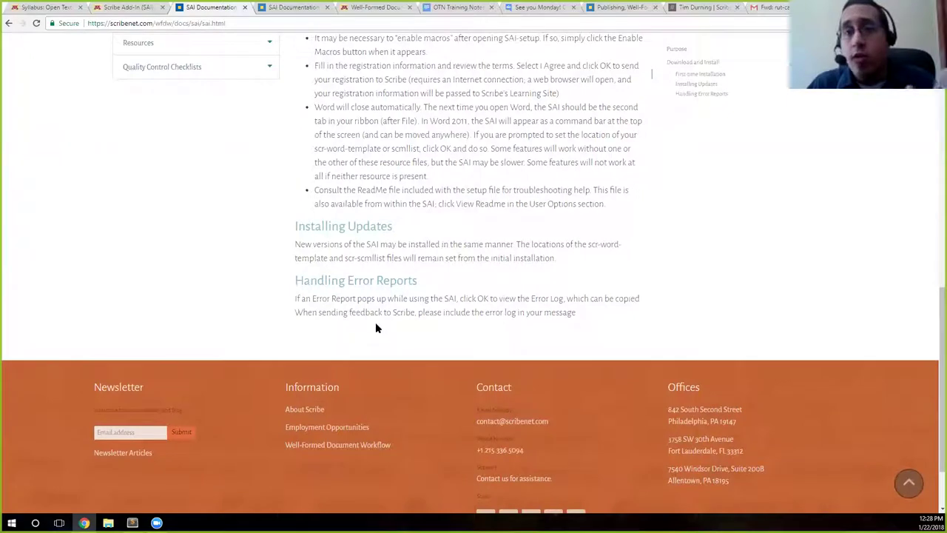
scroll(375, 328, "up", 2)
scroll(375, 328, "up", 5)
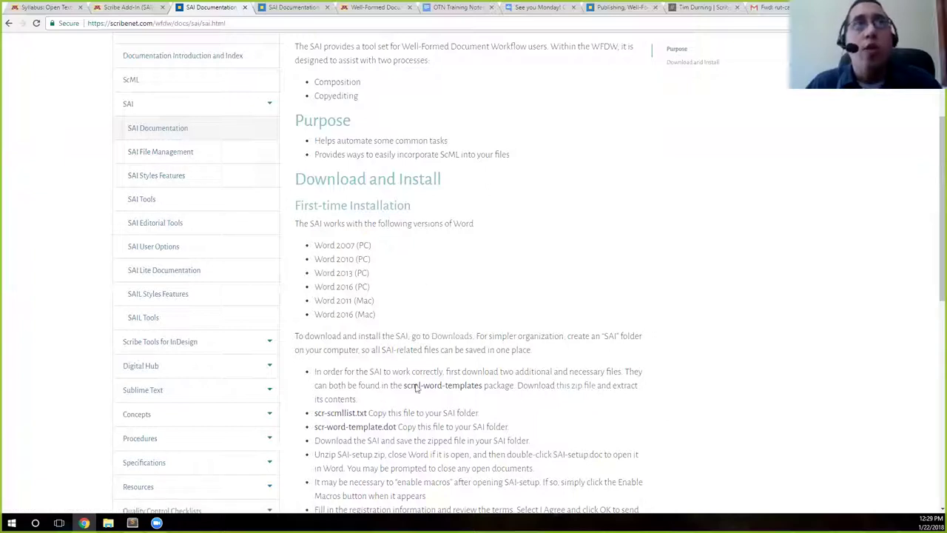
Read through the First-time Installation Download and Install steps
scroll(469, 335, "down", 3)
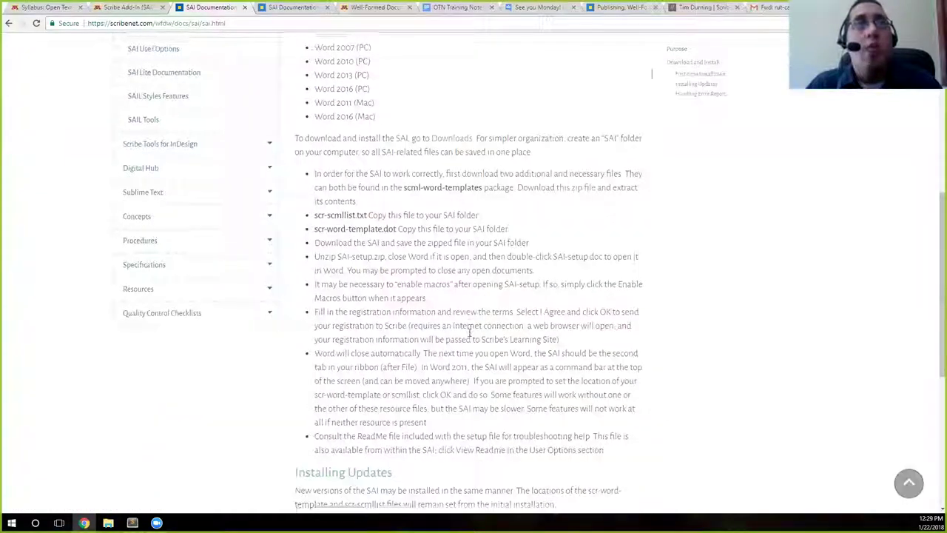
scroll(470, 335, "down", 2)
scroll(469, 337, "up", 5)
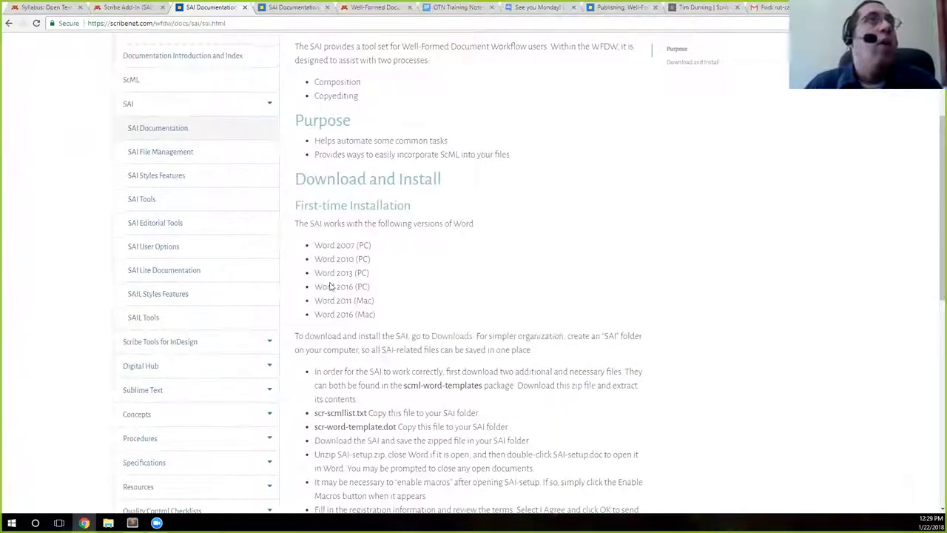
scroll(351, 263, "up", 2)
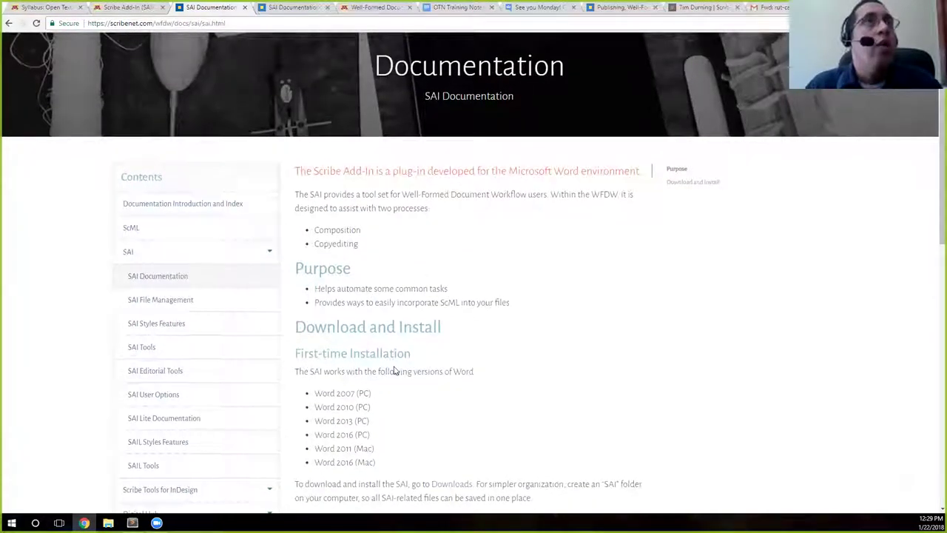
scroll(414, 333, "up", 1)
left_click_drag(298, 243, 434, 266)
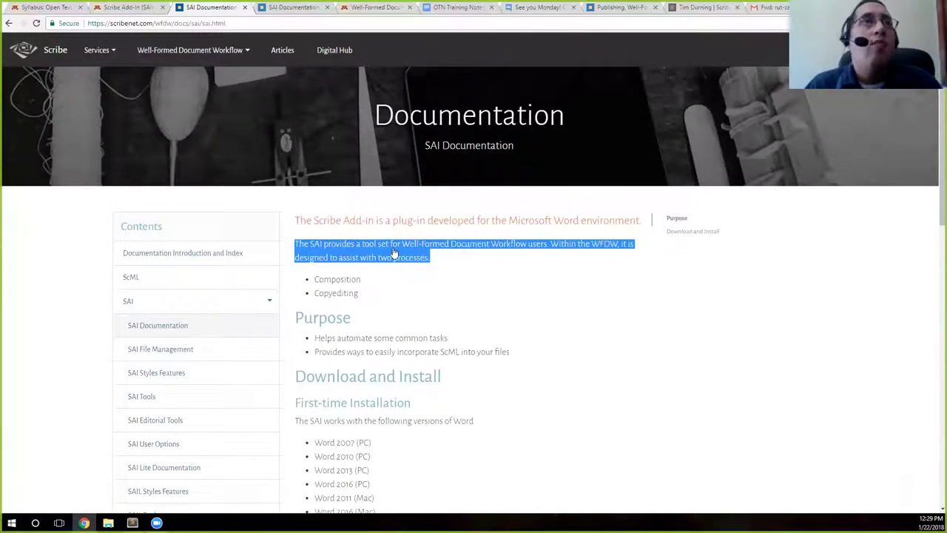
left_click(352, 277)
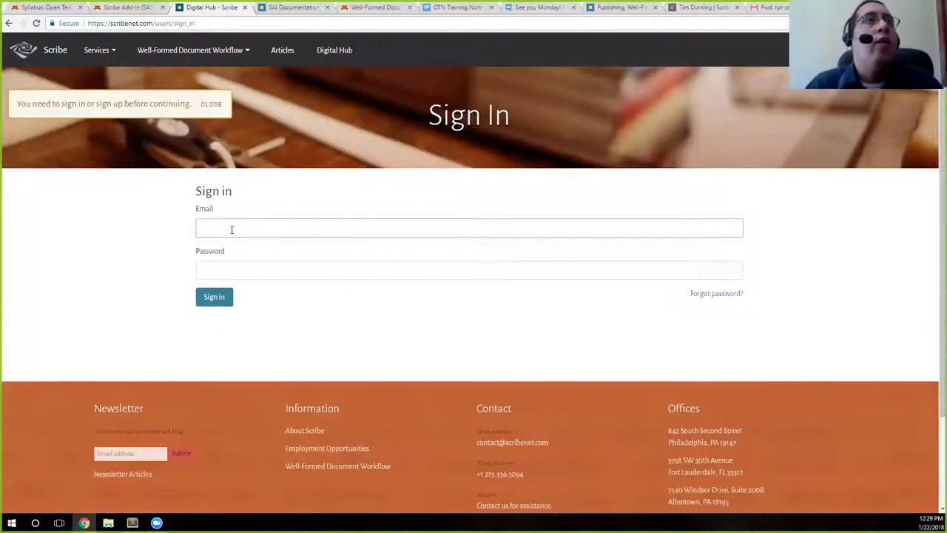
Sign in with the autofilled account e-mail and the account password
key("Down")
key("Return")
left_click(256, 267)
type("•")
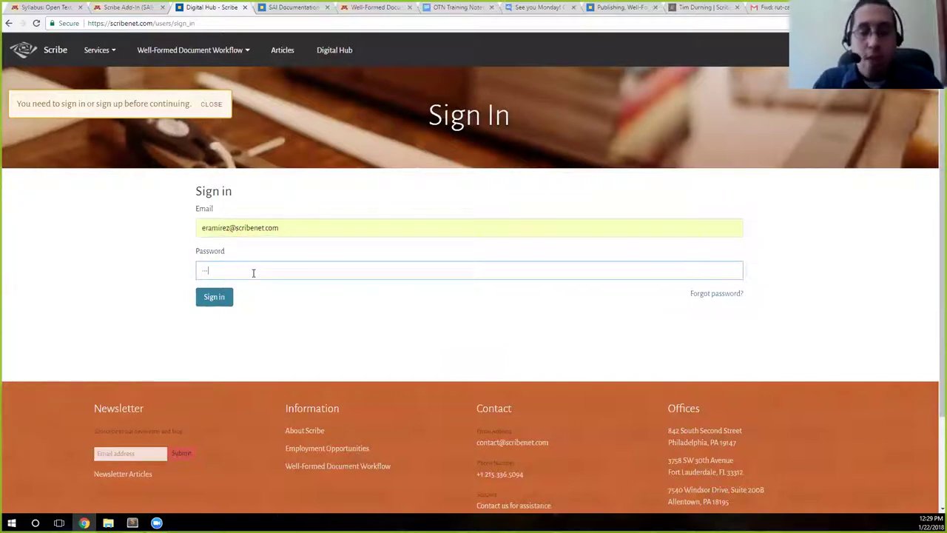
type("•")
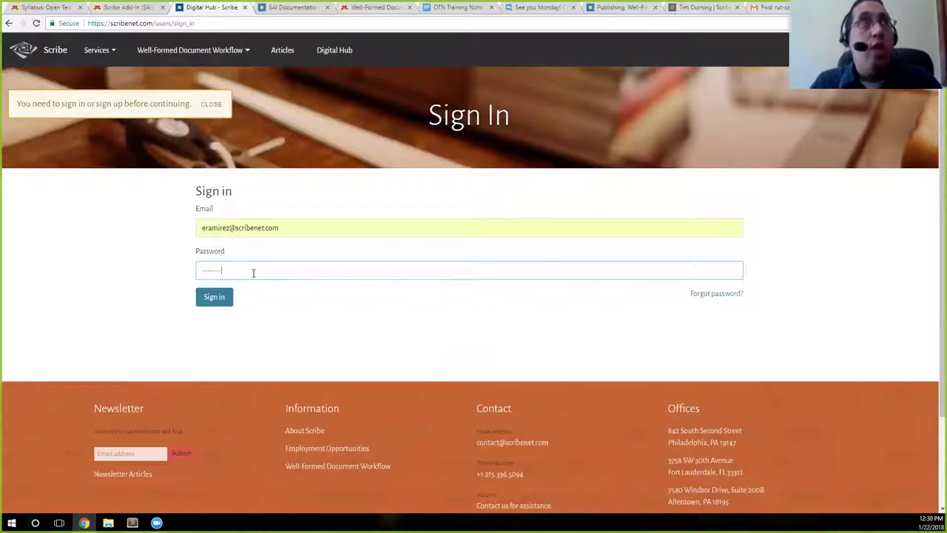
left_click(219, 299)
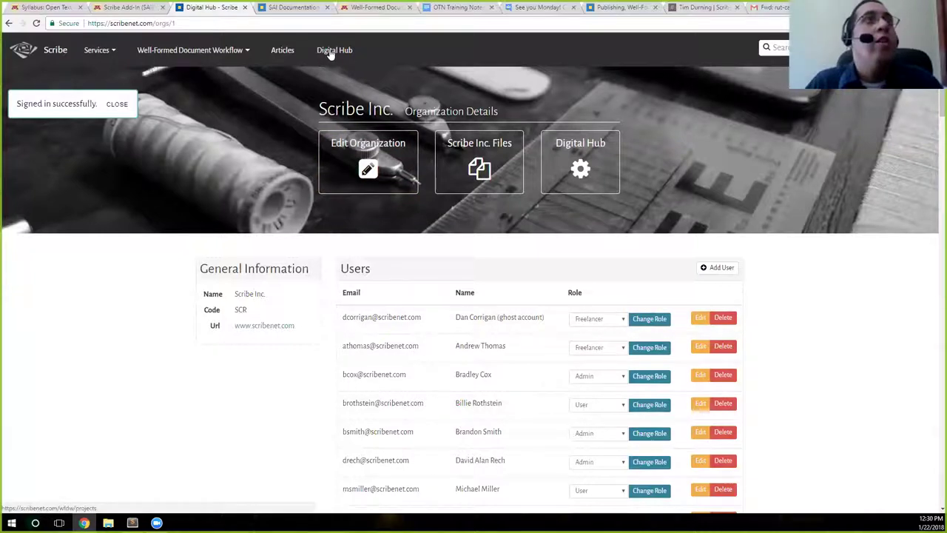
Go to Well-Formed Document Workflow > Downloads
left_click(205, 52)
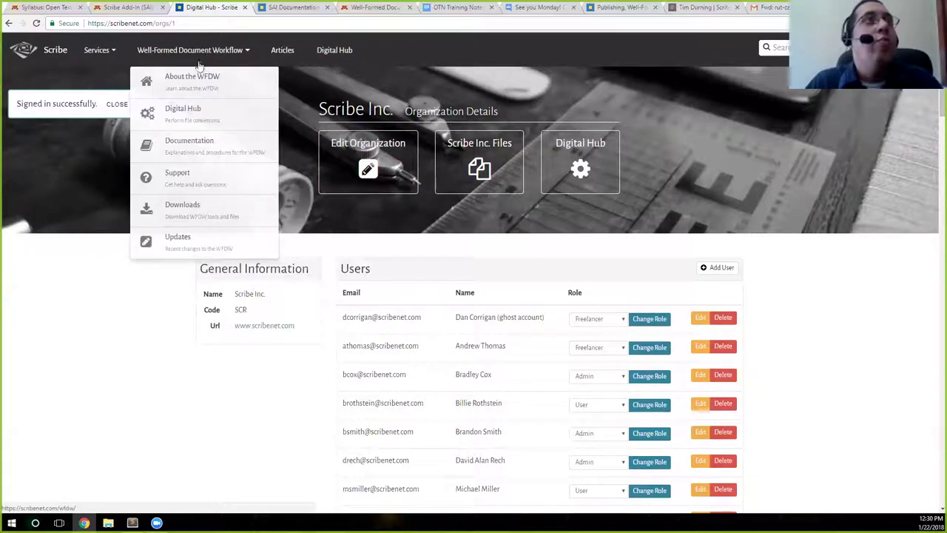
left_click(174, 199)
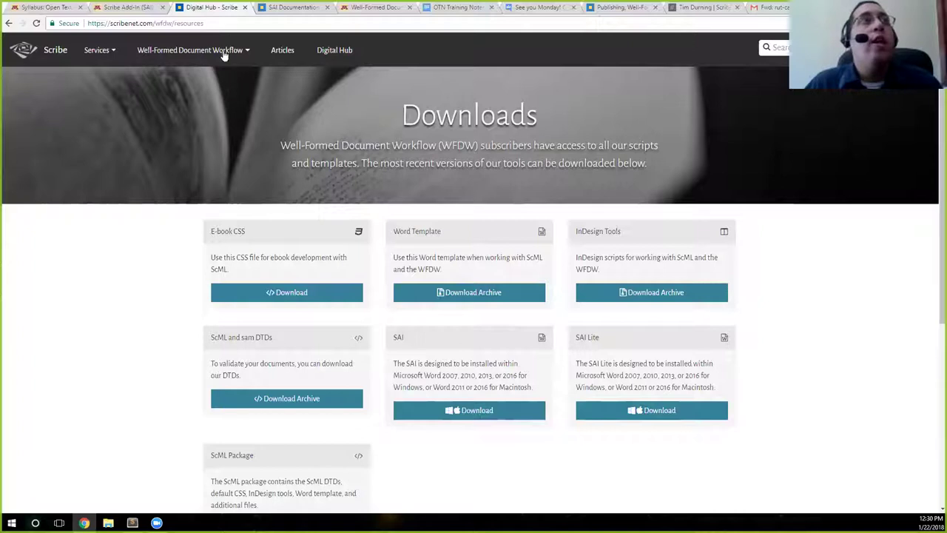
mouse_move(196, 50)
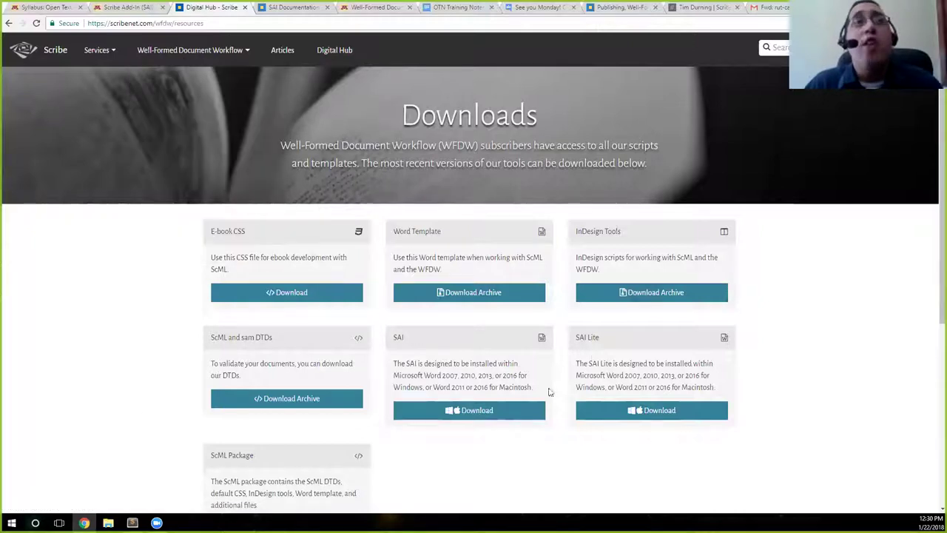
Sign out, then head to Well-Formed Document Workflow > Downloads
mouse_move(928, 54)
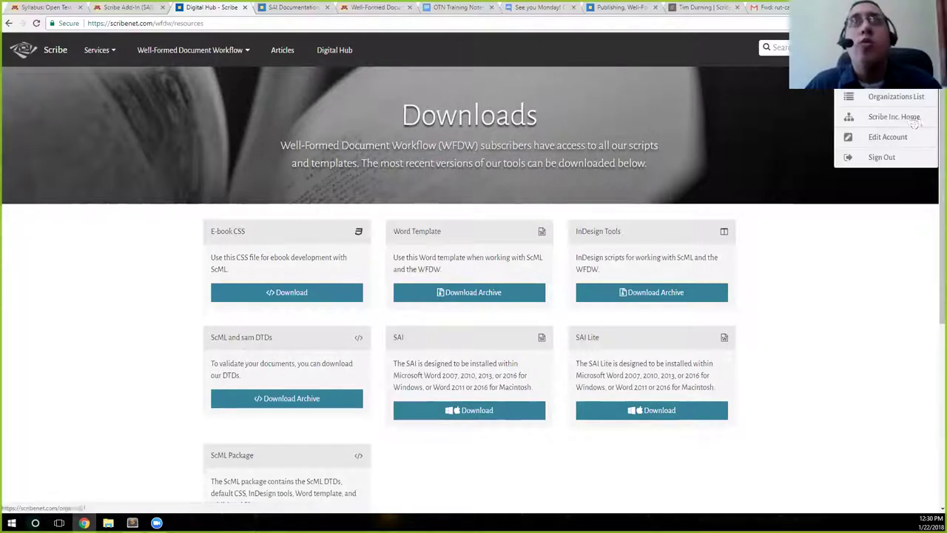
left_click(888, 157)
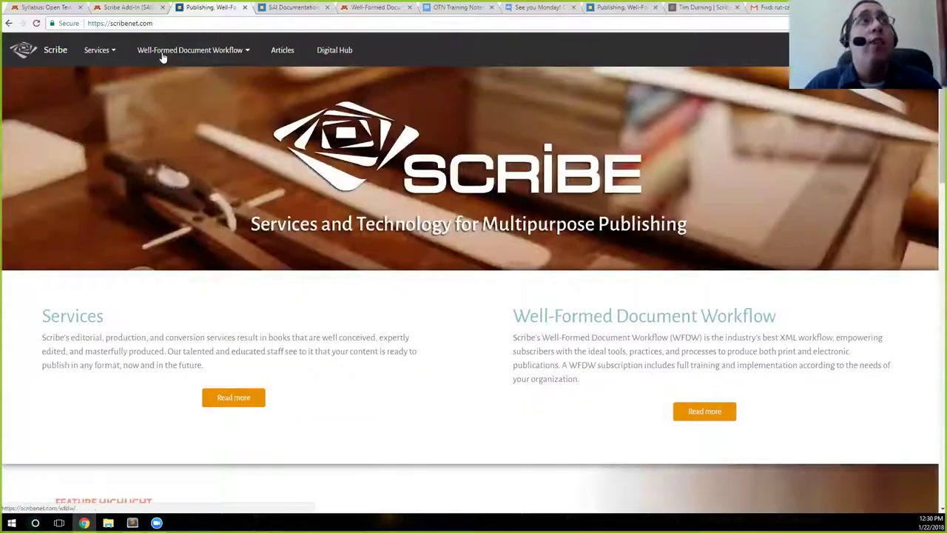
mouse_move(160, 54)
left_click(200, 209)
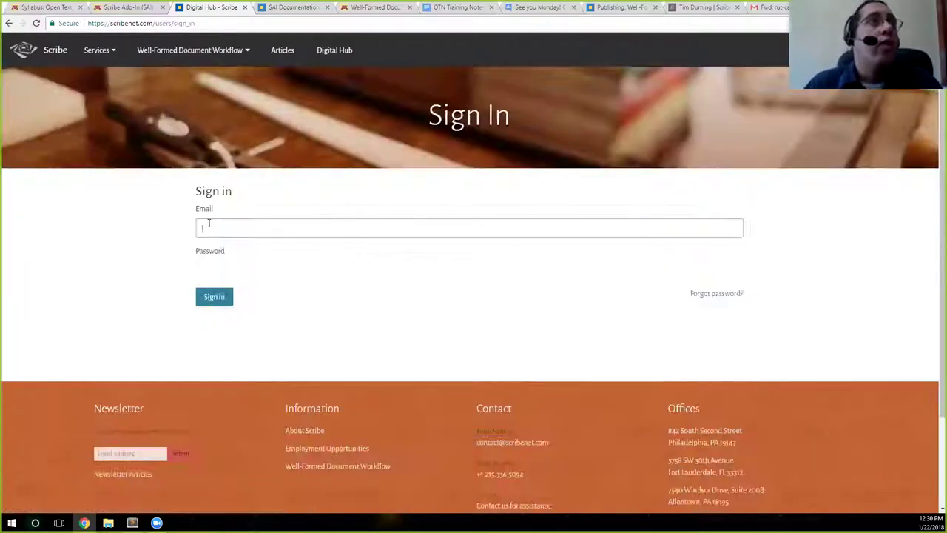
Sign back in with the saved e-mail address and the account password
type("e")
key("Down")
key("Return")
left_click(222, 271)
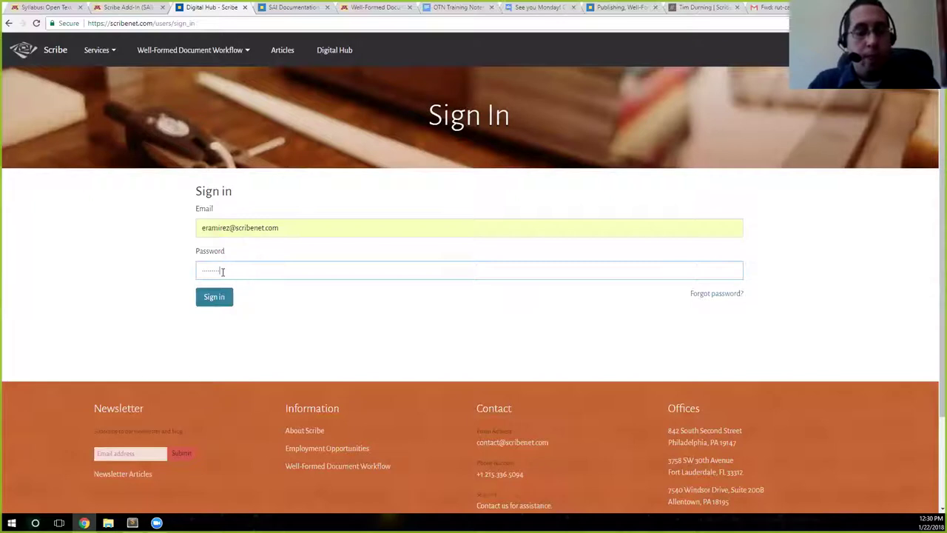
key("Return")
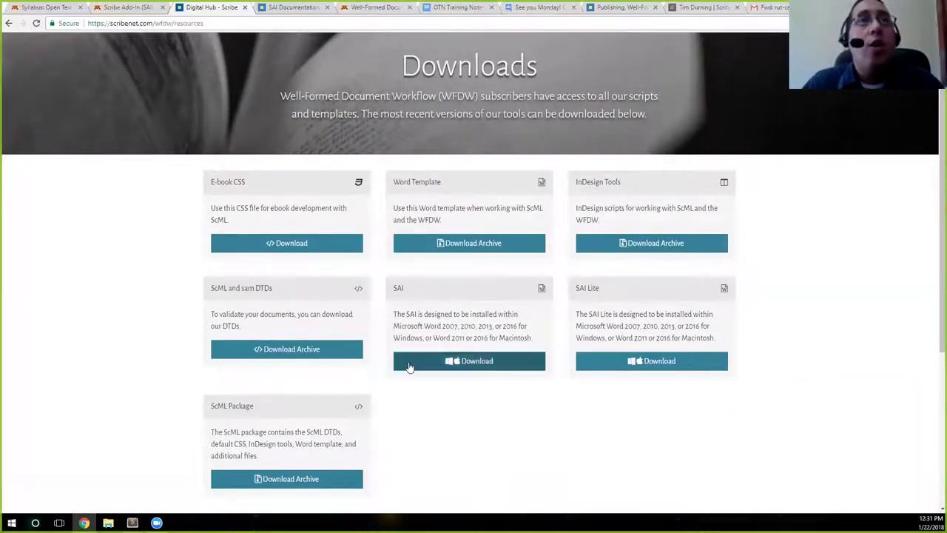
Download SAI-setup.zip and the Word Template archive, then show them in their folder
left_click(461, 362)
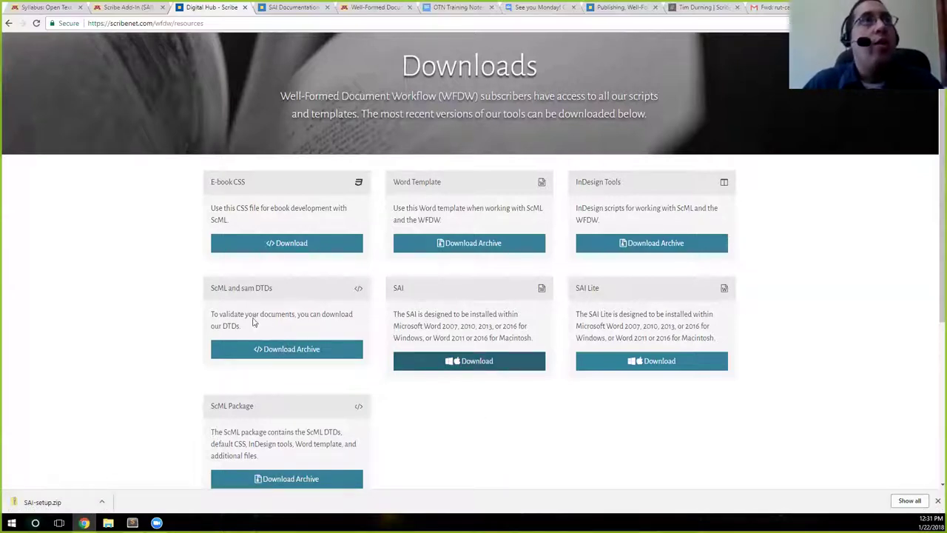
left_click(436, 243)
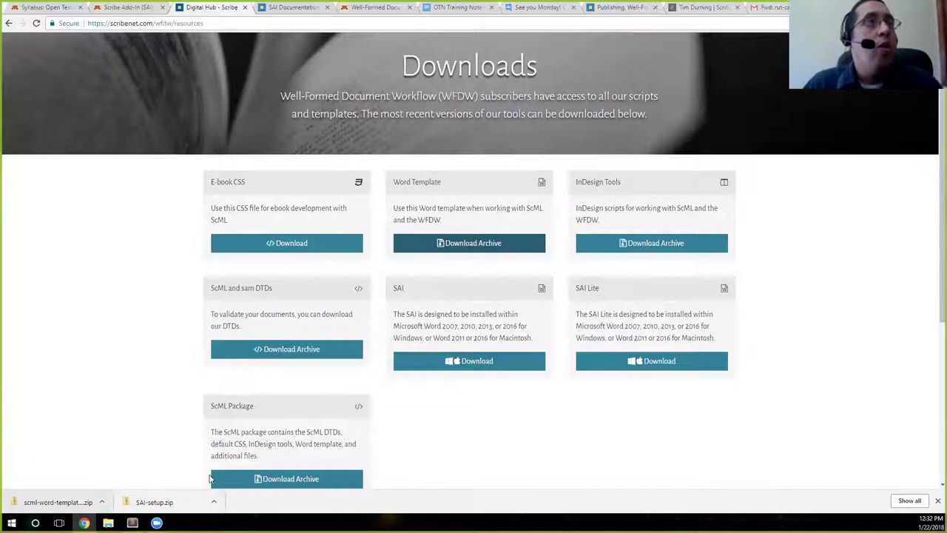
left_click(212, 503)
left_click(248, 470)
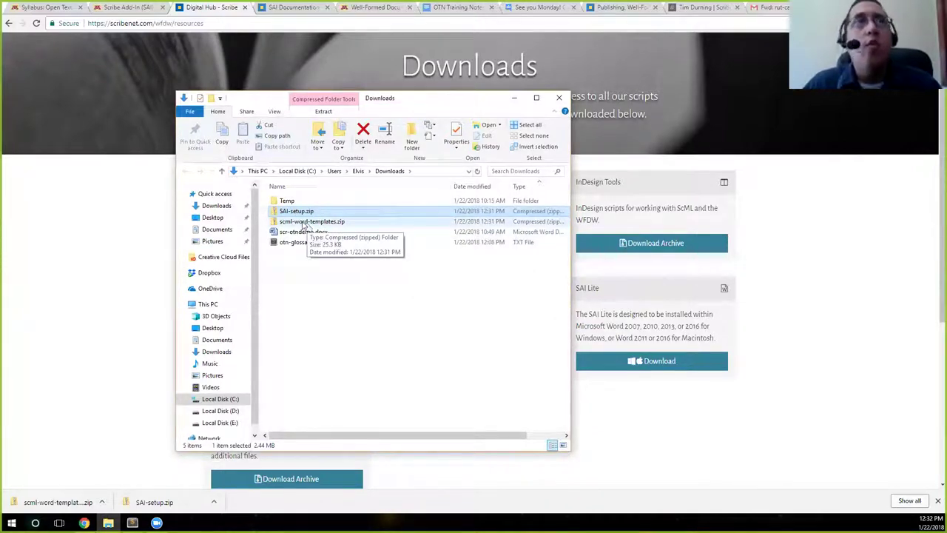
Browse SAI-setup.zip to see LoadSAI.bas, SAI.dotm, SAI-readme.txt, SAI-setup.doc and scrHelperAS.scpt
double_click(310, 212)
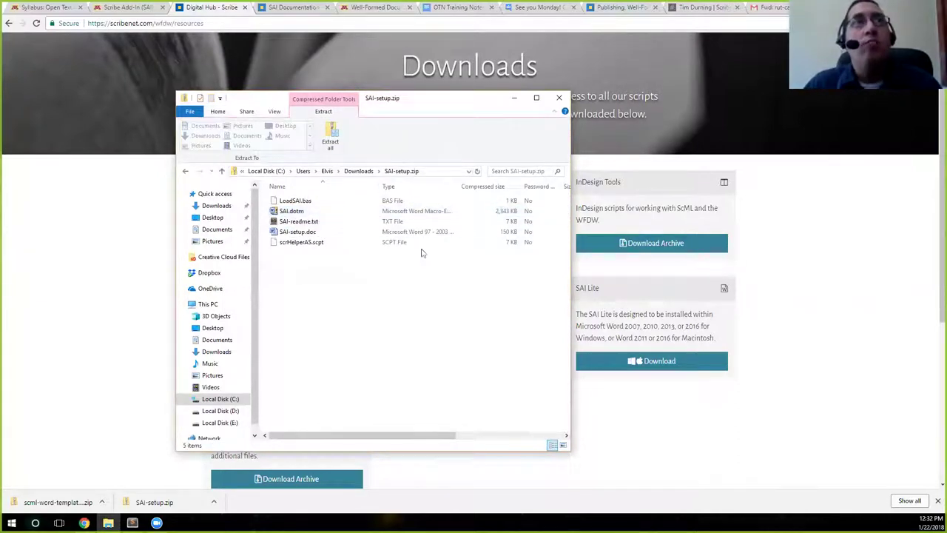
Extract SAI-setup.zip into the Downloads folder with 7-Zip
left_click(183, 171)
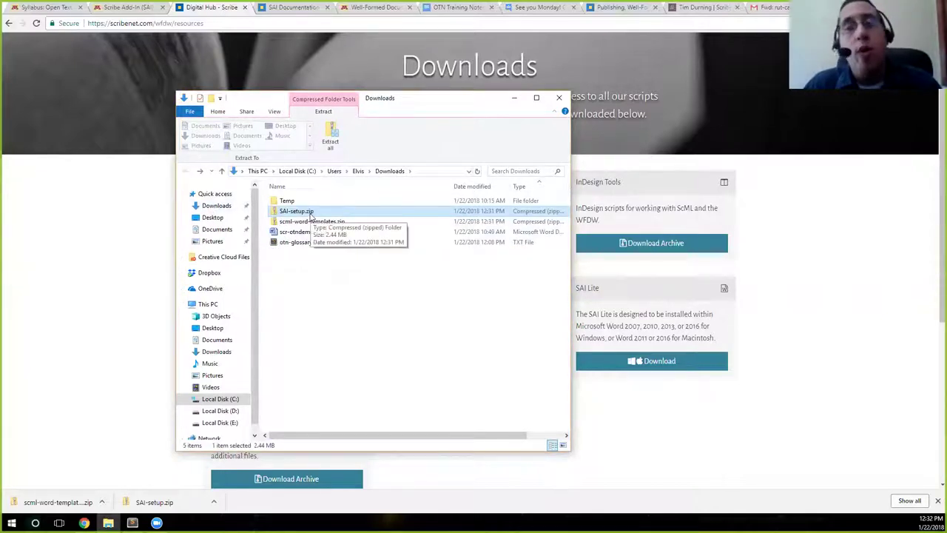
right_click(309, 214)
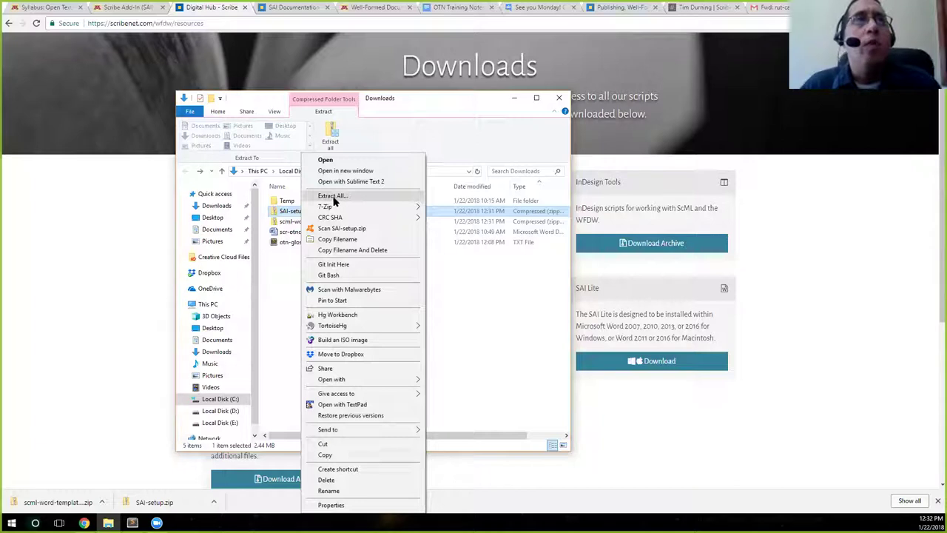
mouse_move(328, 210)
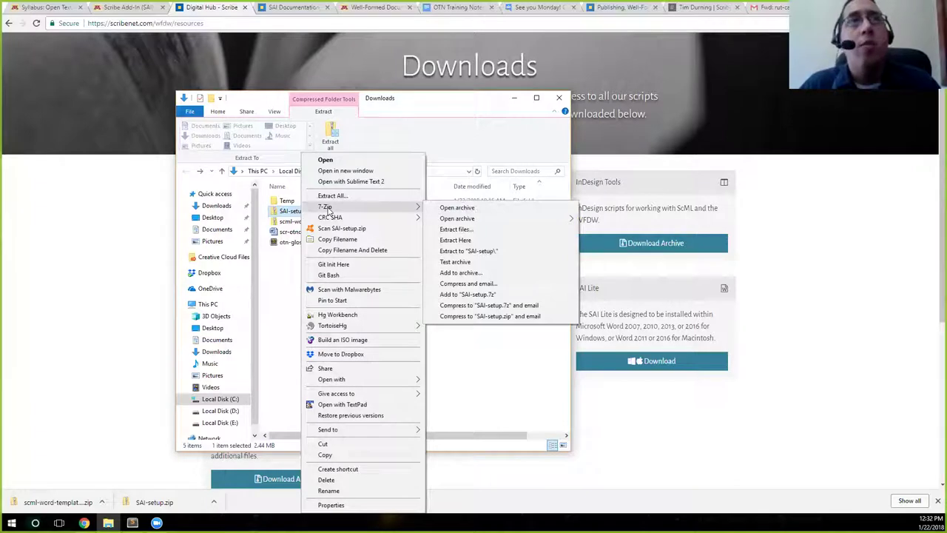
left_click(454, 229)
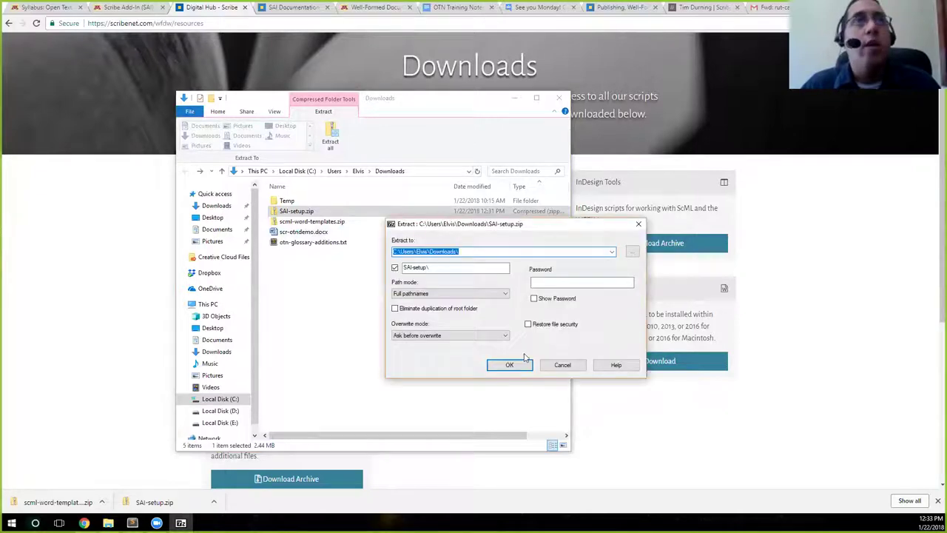
left_click(509, 363)
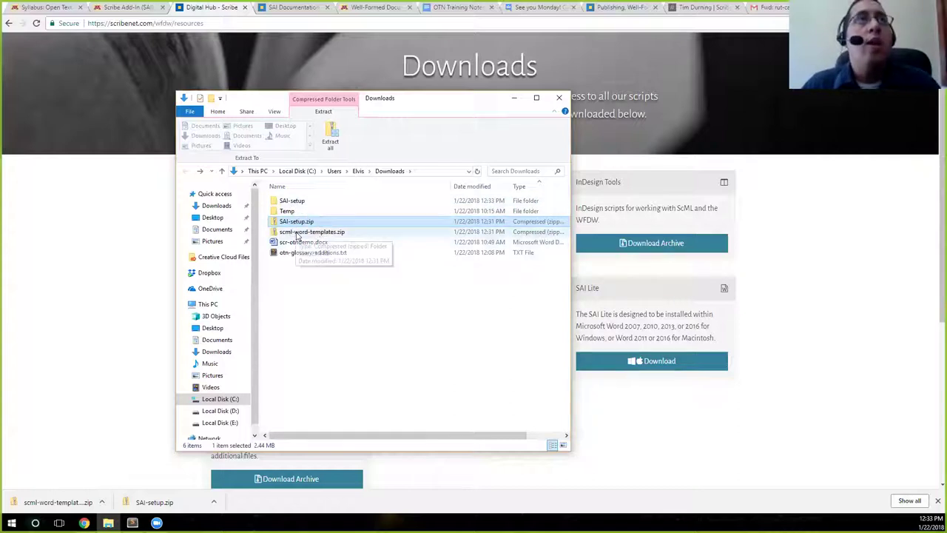
Unpack scml-word-templates.zip into Downloads using 7-Zip's Extract files
right_click(296, 233)
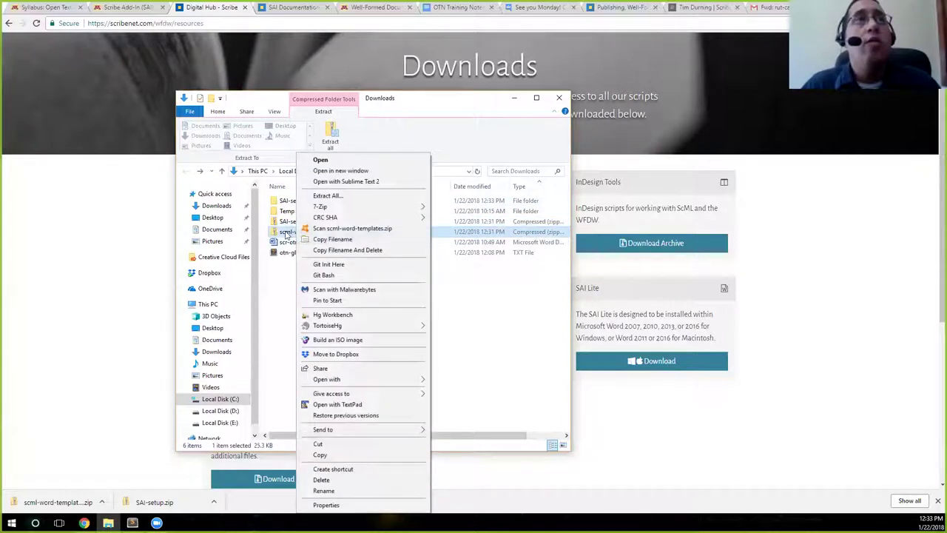
left_click(287, 317)
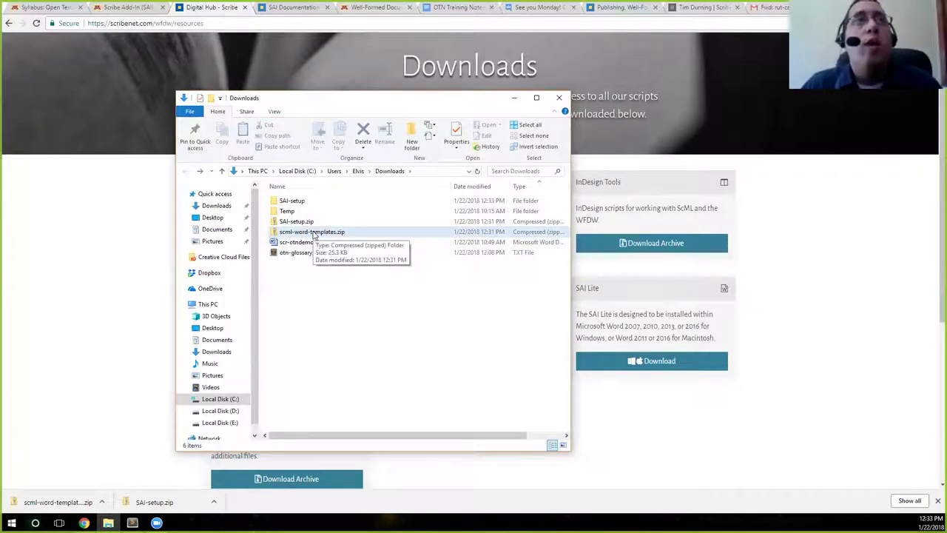
right_click(314, 233)
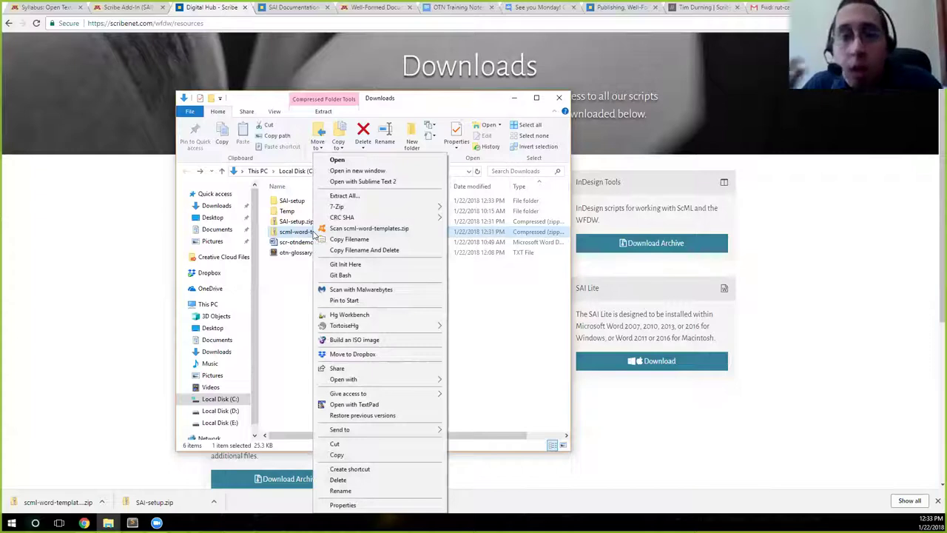
left_click(296, 239)
right_click(294, 241)
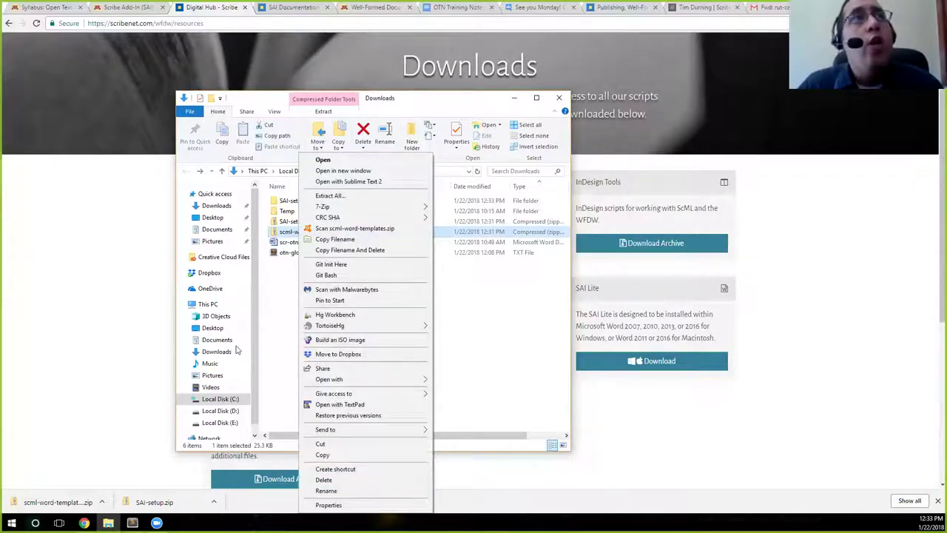
left_click(271, 340)
left_click(315, 233)
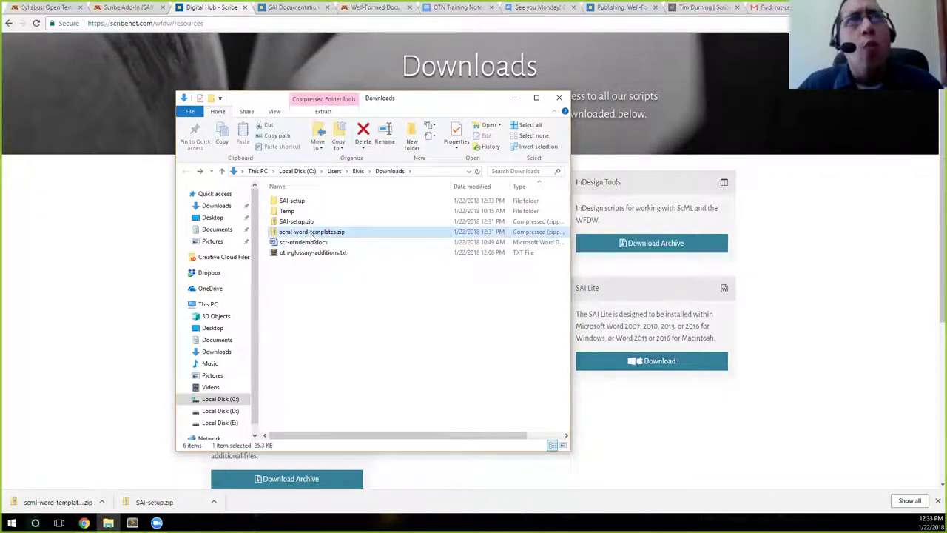
right_click(314, 235)
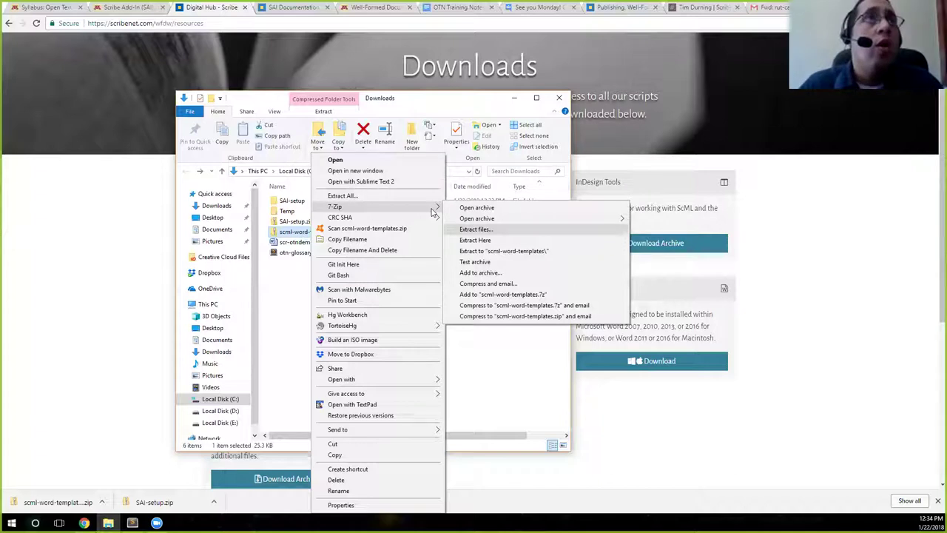
left_click(475, 229)
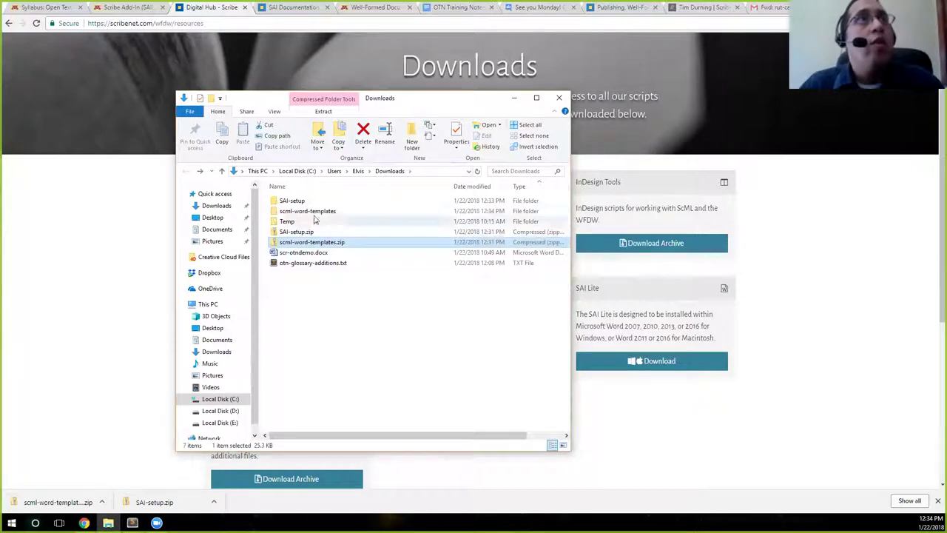
Look inside the extracted scml-word-templates and SAI-setup folders
double_click(311, 212)
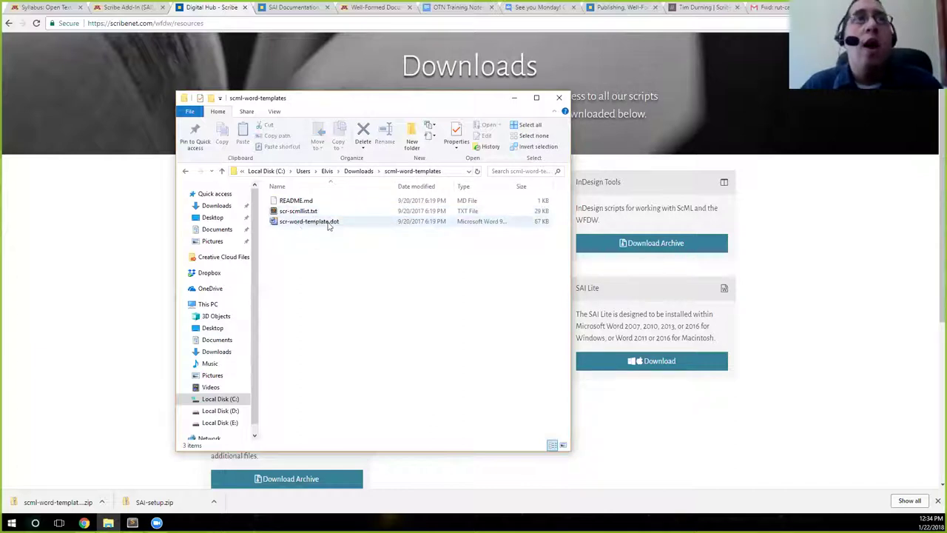
left_click(186, 174)
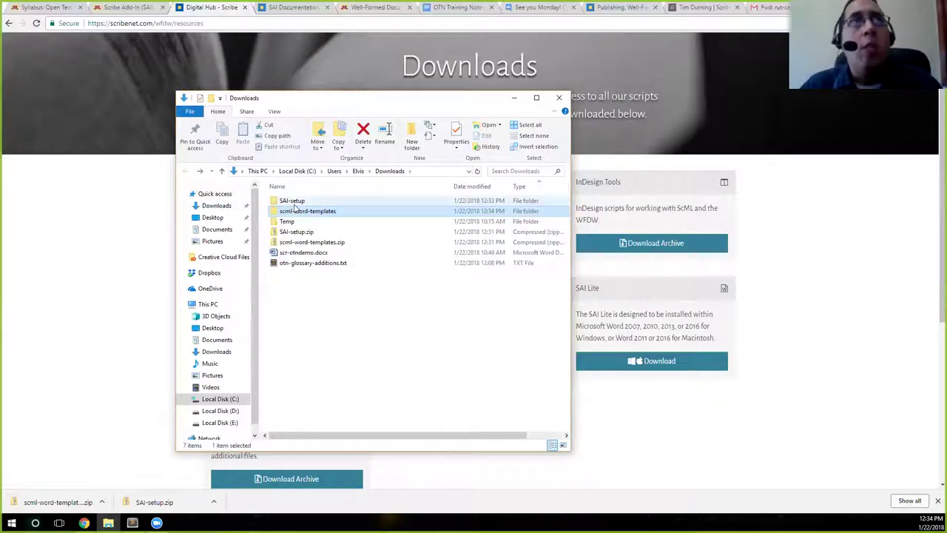
double_click(296, 200)
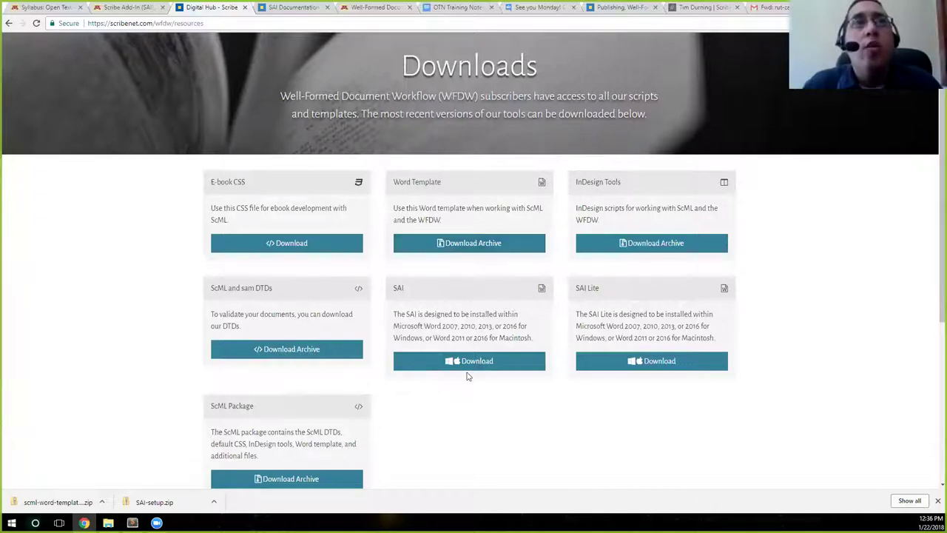
Select the SAI card's description paragraph that lists the supported Word versions
left_click_drag(404, 293, 393, 289)
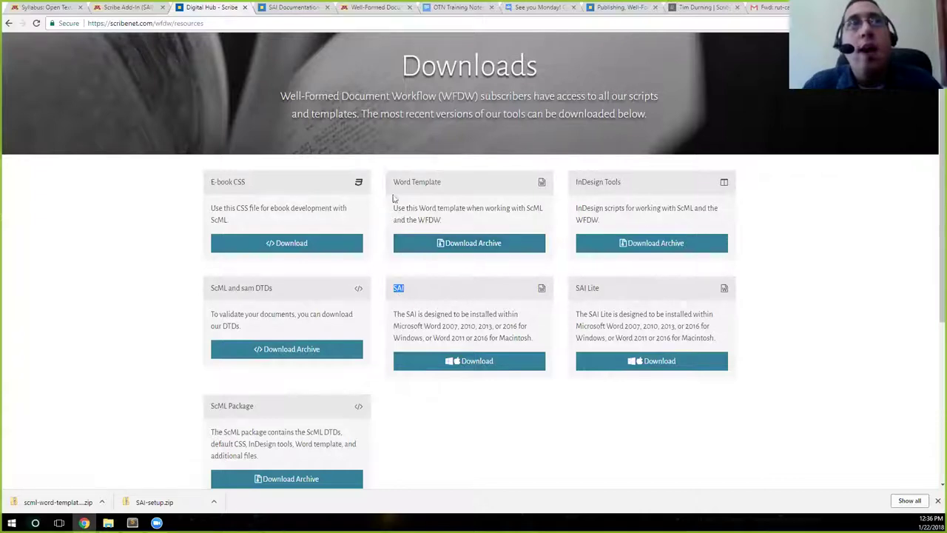
left_click_drag(393, 182, 428, 187)
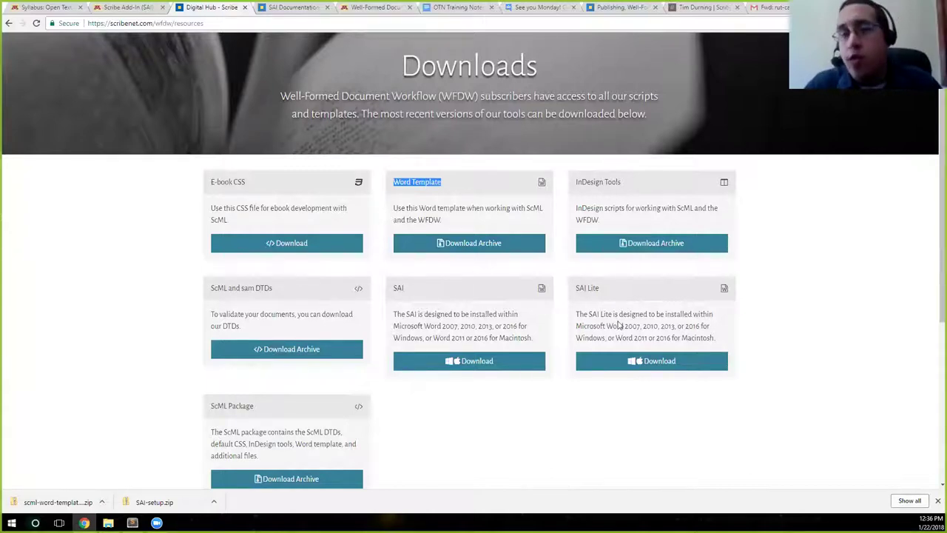
left_click(469, 324)
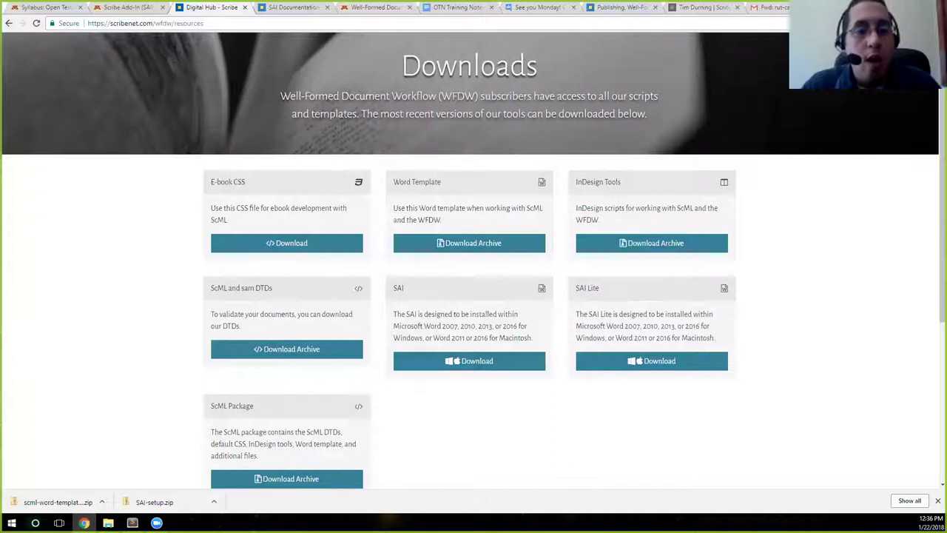
scroll(454, 375, "up", 1)
triple_click(454, 375)
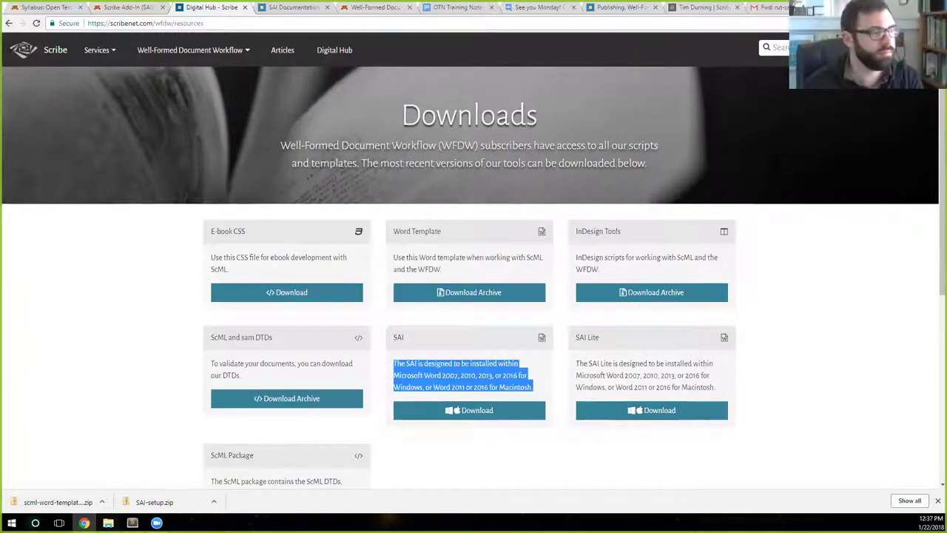
Go back to Downloads, enter the SAI-setup folder and open SAI-setup.doc in Word
left_click(108, 522)
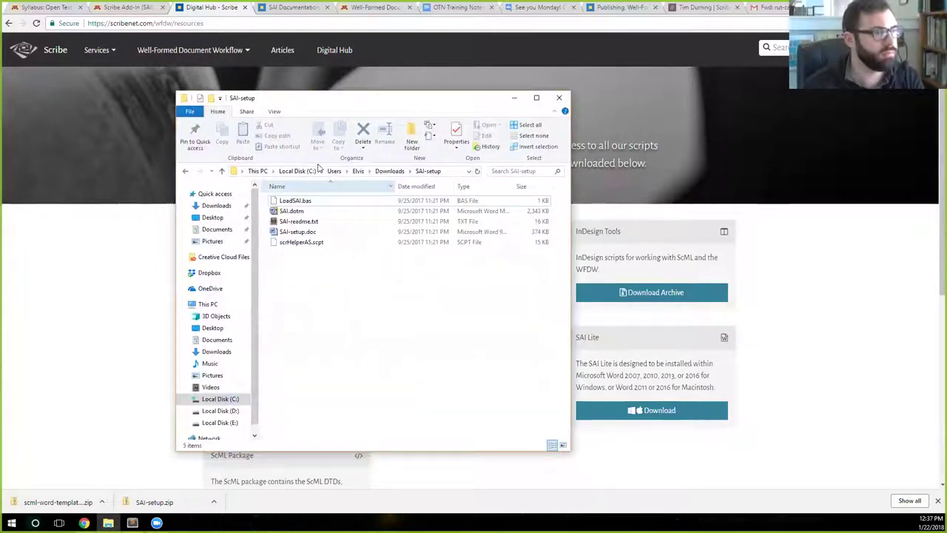
key("alt+Left")
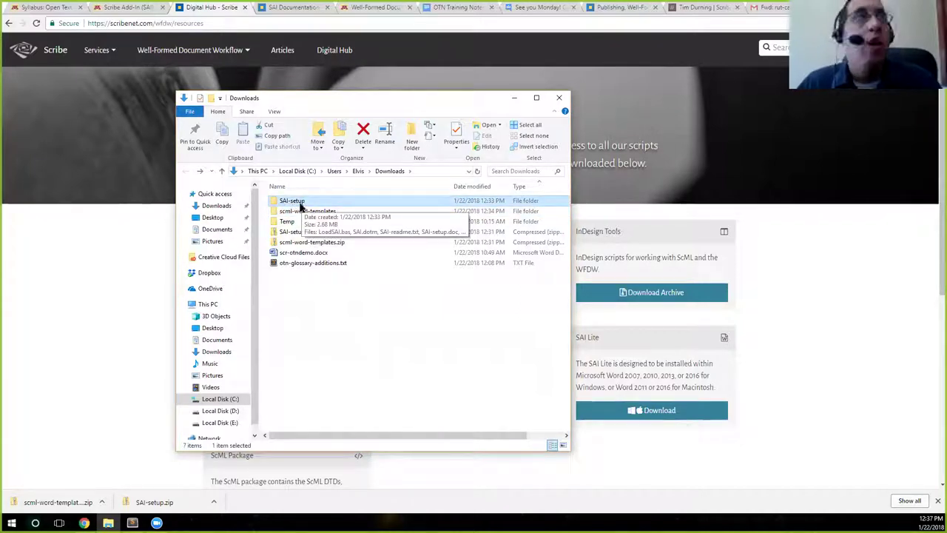
double_click(300, 207)
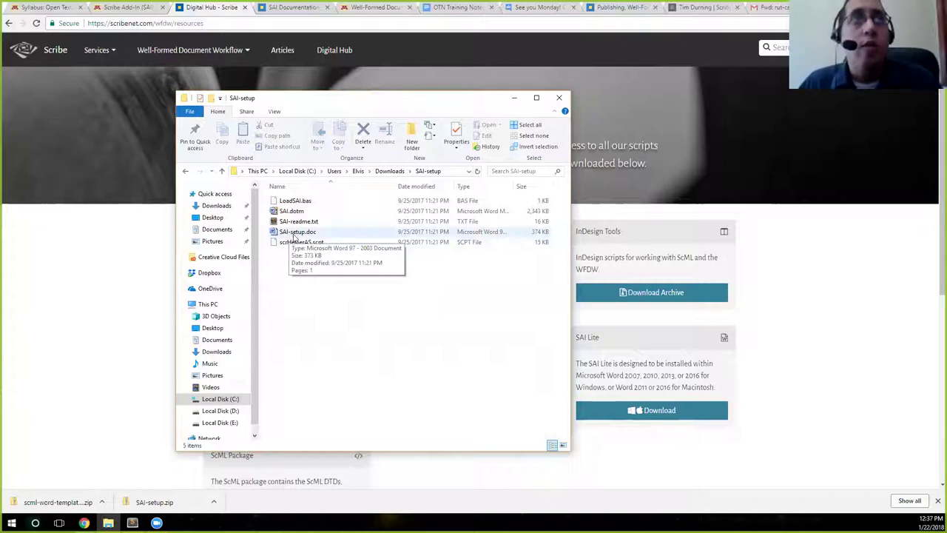
double_click(295, 232)
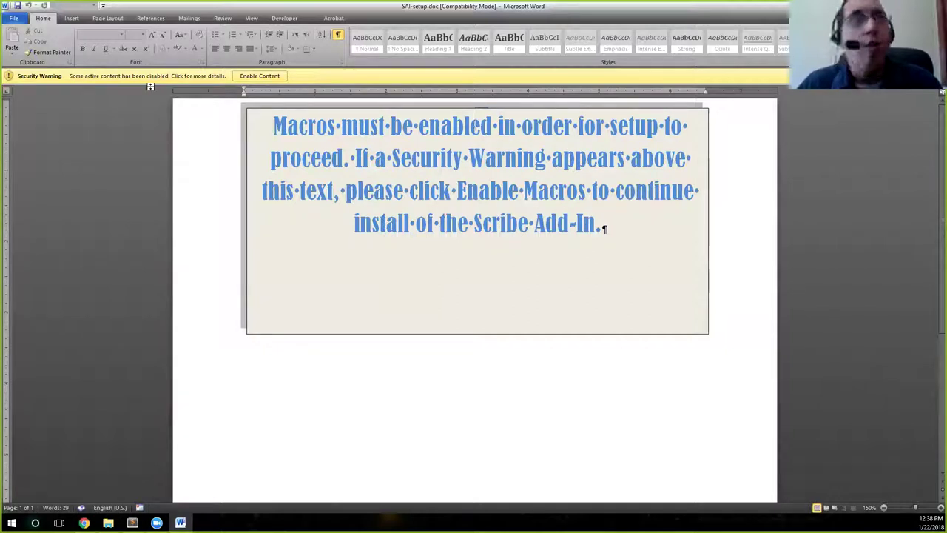
Enable macros in SAI-setup.doc and scroll through the license text
left_click(263, 76)
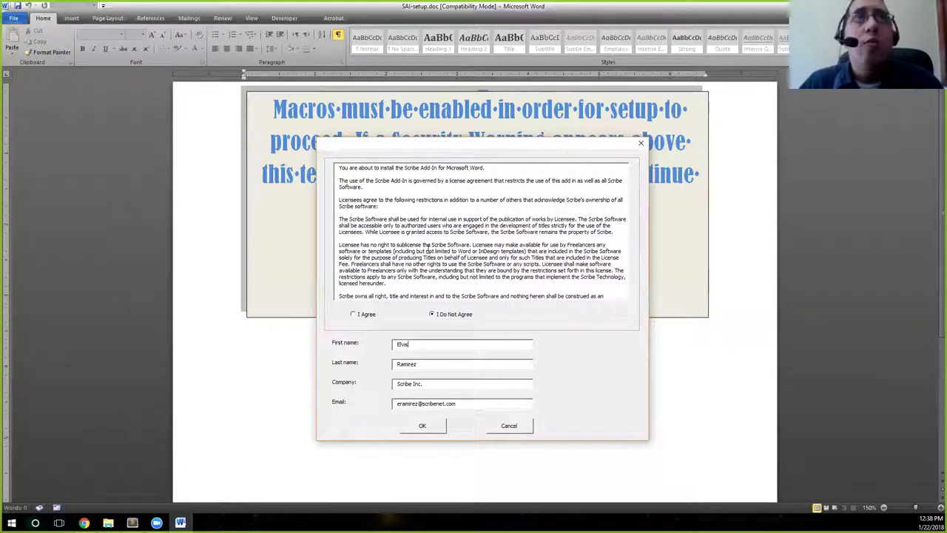
scroll(409, 287, "down", 3)
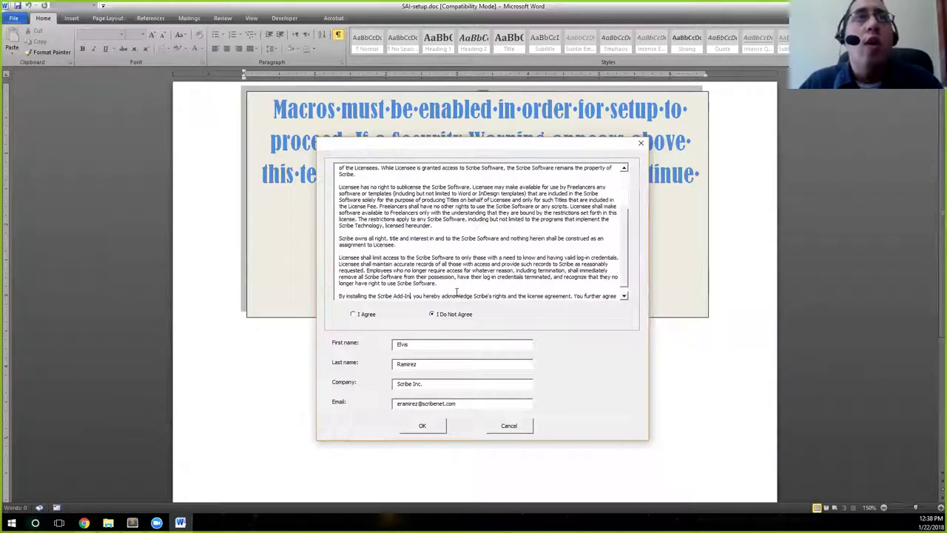
scroll(606, 252, "up", 3)
scroll(645, 250, "down", 5)
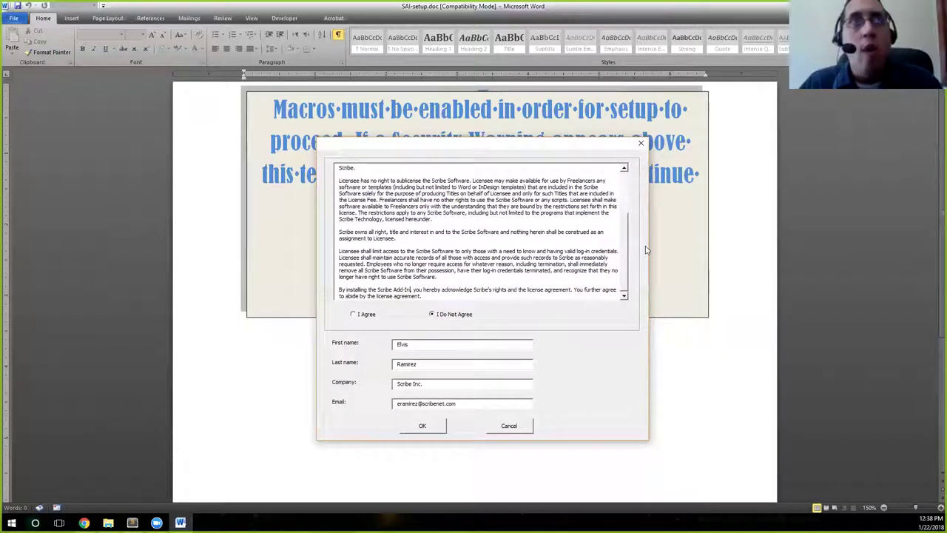
Choose I Agree on the license and check the prefilled first and last name fields
left_click(432, 314)
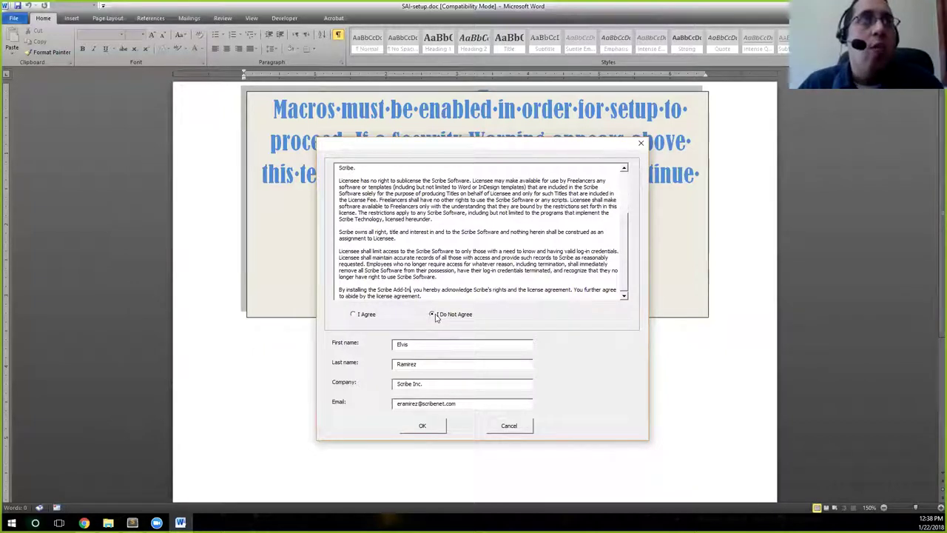
left_click(355, 315)
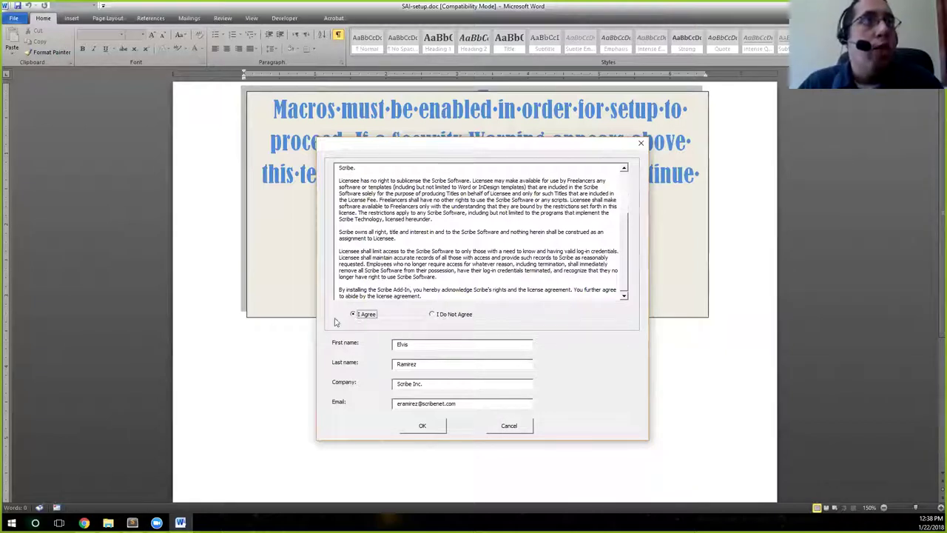
left_click(409, 344)
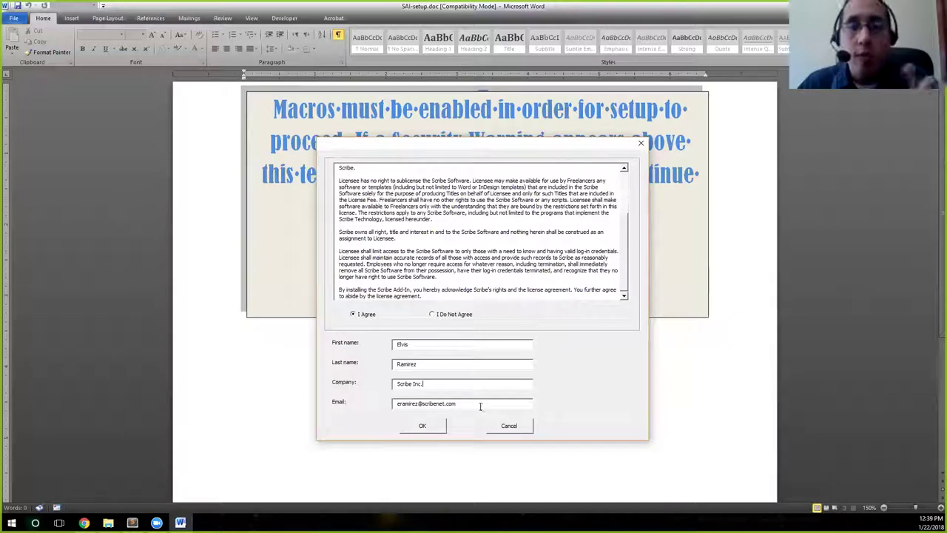
left_click(421, 362)
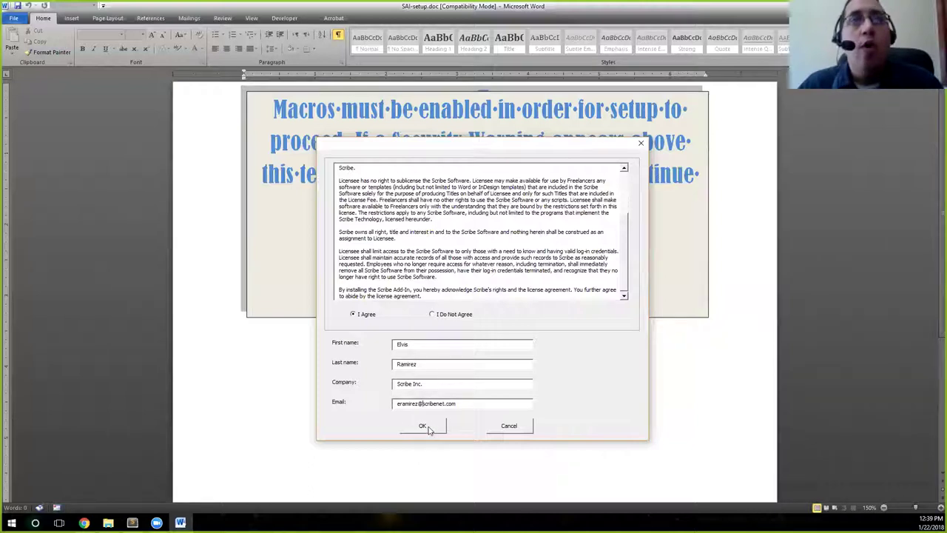
Confirm the license dialog with OK to run the Scribe Add-In installation
left_click(424, 426)
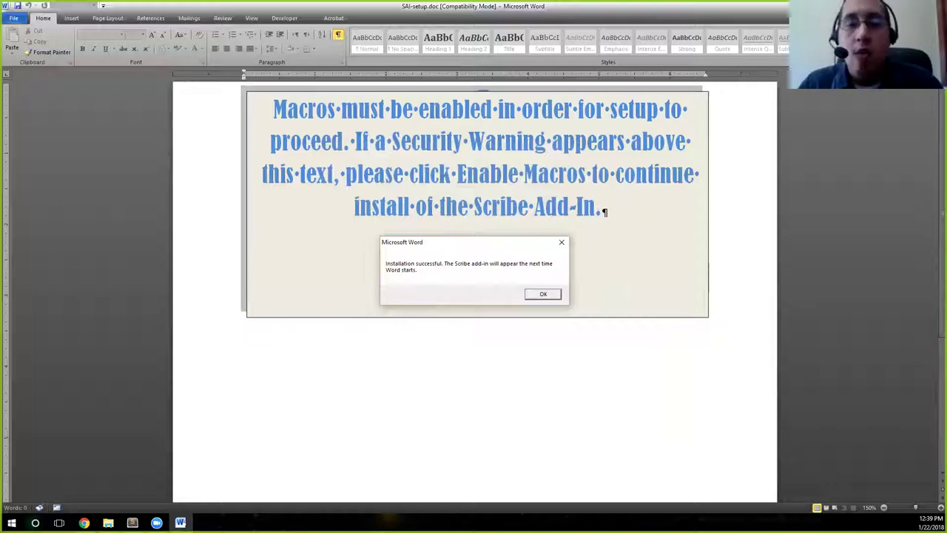
Back in Chrome, open the Well-Formed Document Workflow Documentation and its SAI section
key("alt+Tab")
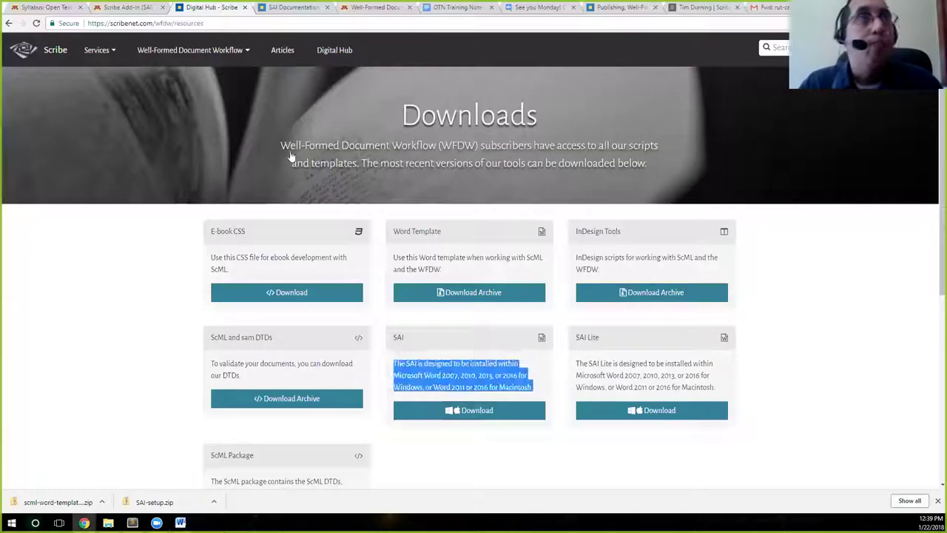
left_click(167, 51)
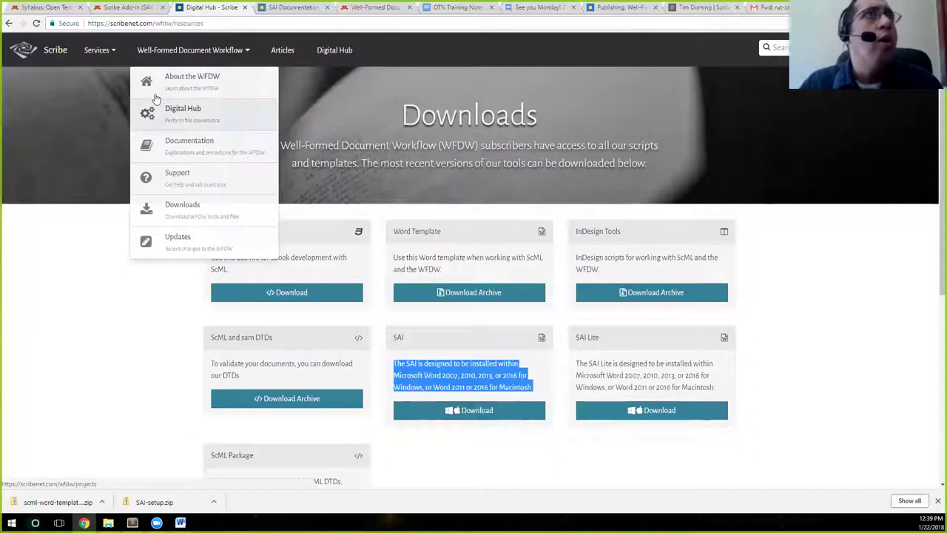
left_click(183, 148)
left_click(128, 302)
Scroll down to the Download and Install instructions, noting Word 2007 support
scroll(441, 355, "down", 2)
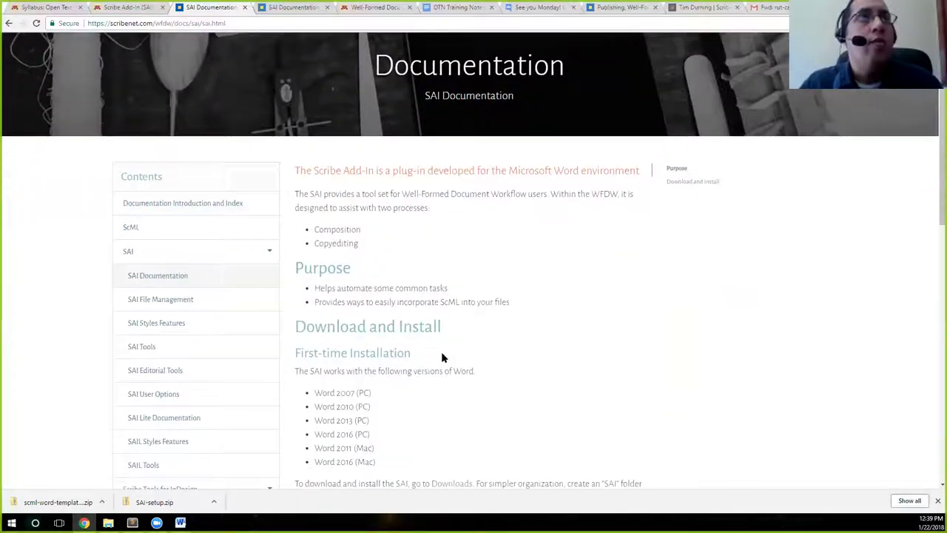
left_click_drag(335, 295, 356, 296)
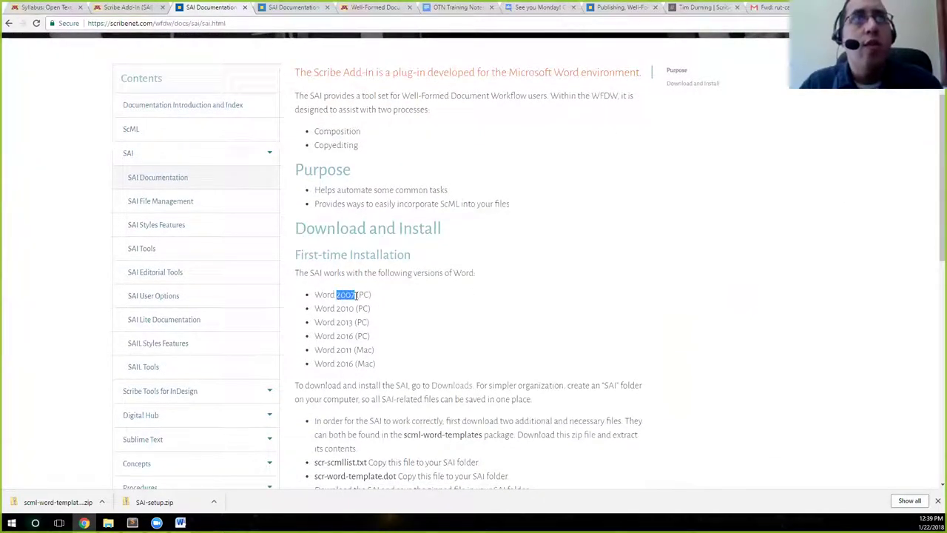
left_click(364, 337)
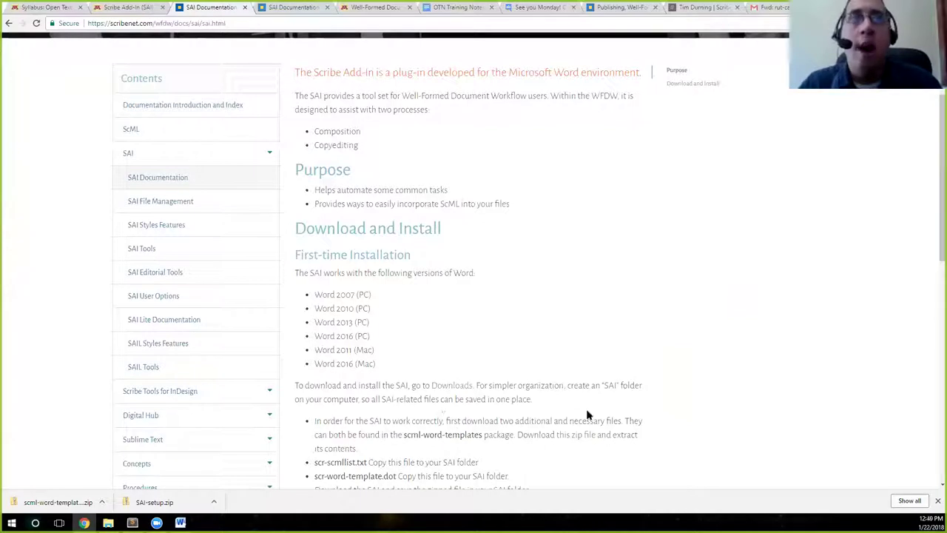
scroll(575, 436, "down", 1)
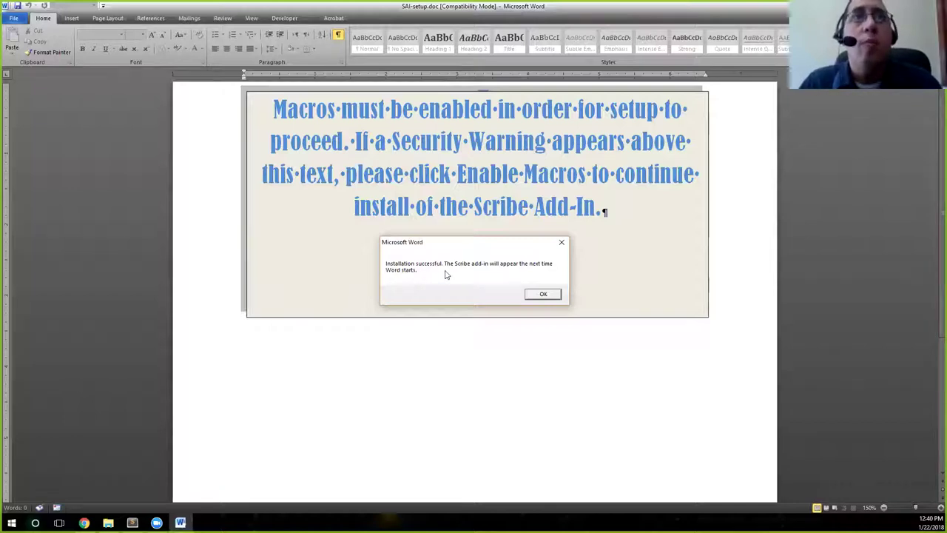
Dismiss the Installation successful message so Word closes and the registration page opens
left_click(543, 295)
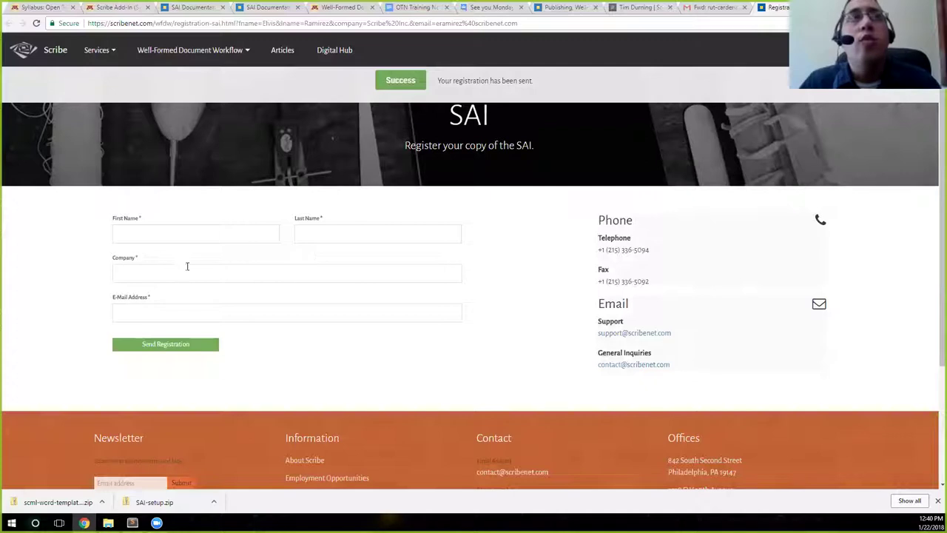
left_click(344, 316)
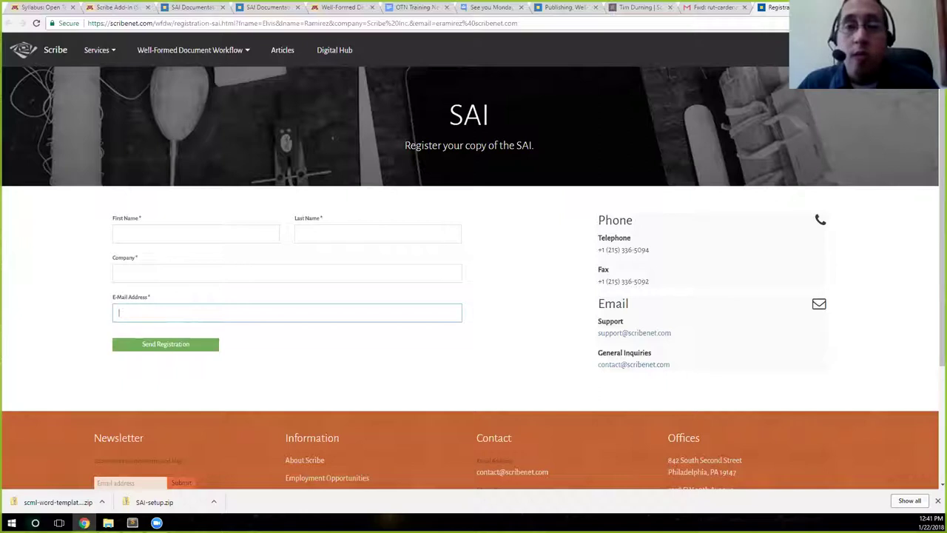
left_click(370, 364)
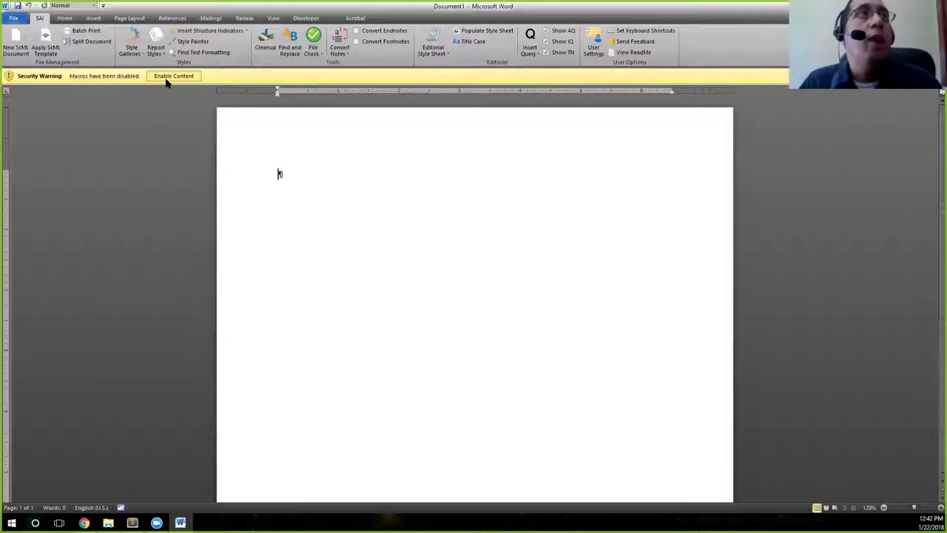
Enable Content on the Security Warning bar to allow macros in the blank document
left_click(164, 77)
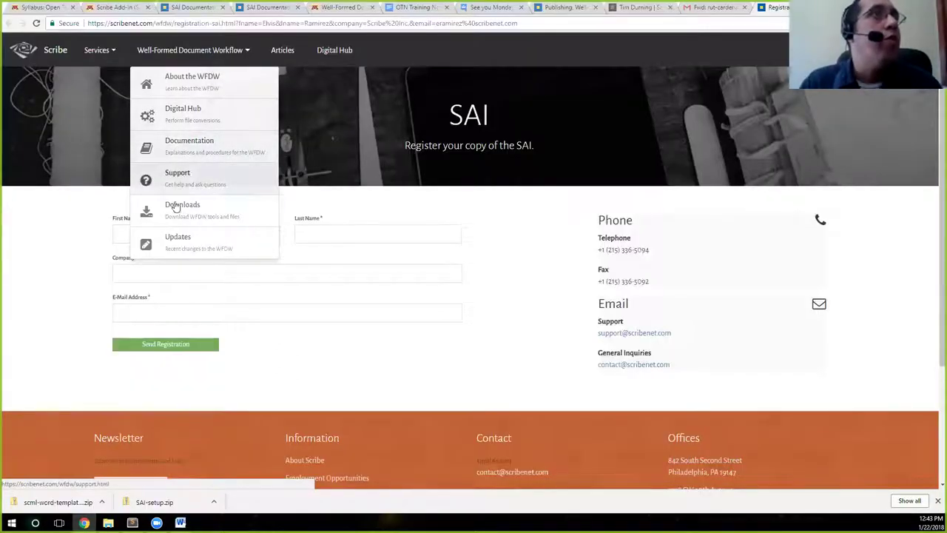
Open Documentation, expand SAI in Contents and go to the SAI Documentation page
left_click(180, 148)
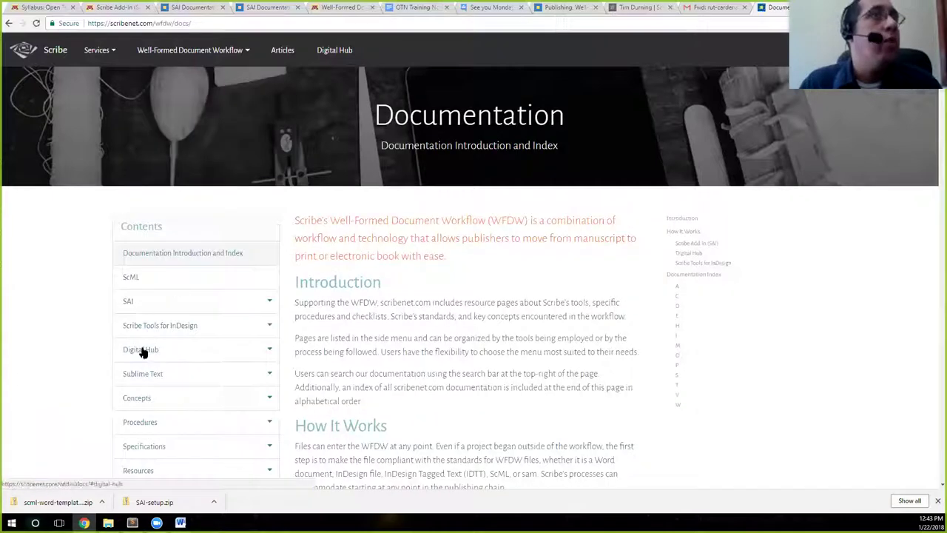
scroll(210, 319, "down", 1)
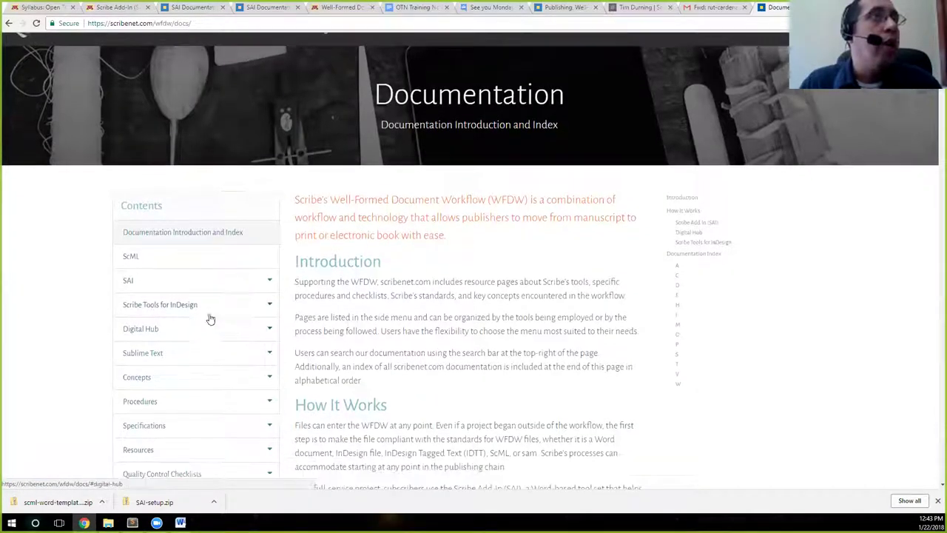
scroll(210, 319, "down", 1)
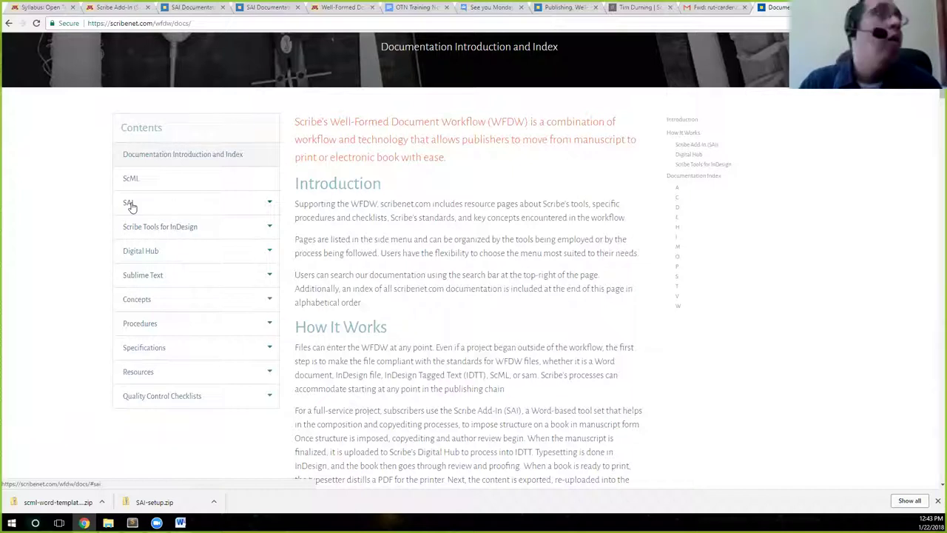
left_click(131, 204)
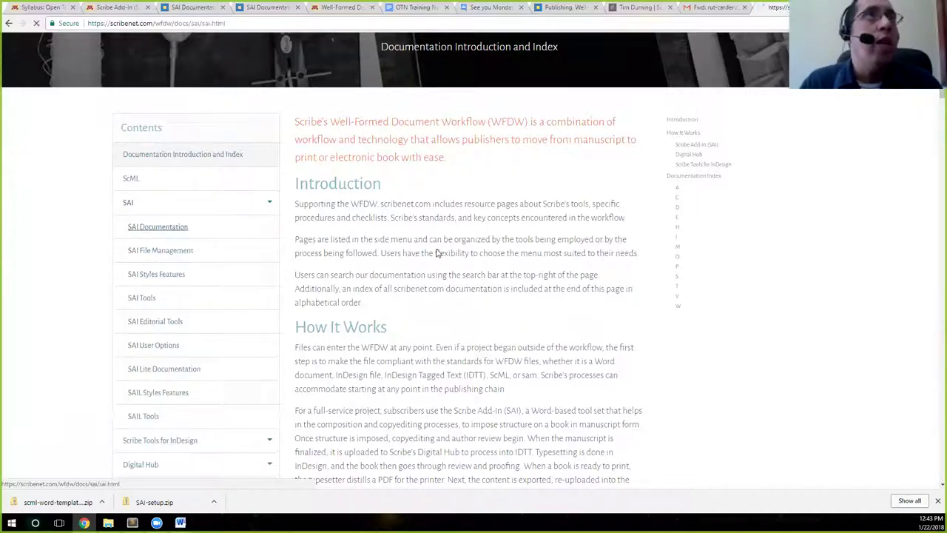
left_click(169, 227)
Read through the First-time Installation instructions, then switch back to Word
scroll(444, 346, "down", 2)
scroll(410, 306, "down", 3)
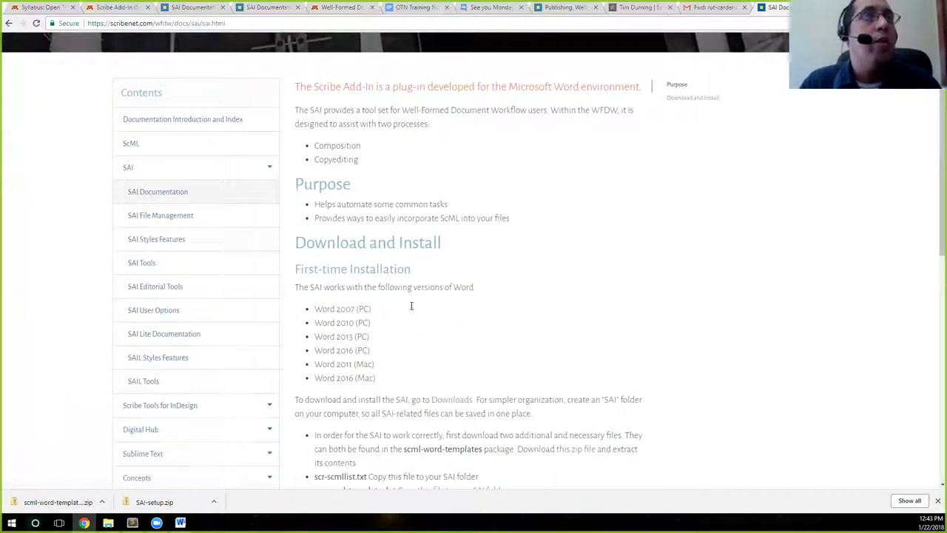
scroll(411, 306, "down", 4)
scroll(410, 310, "up", 4)
scroll(407, 298, "up", 1)
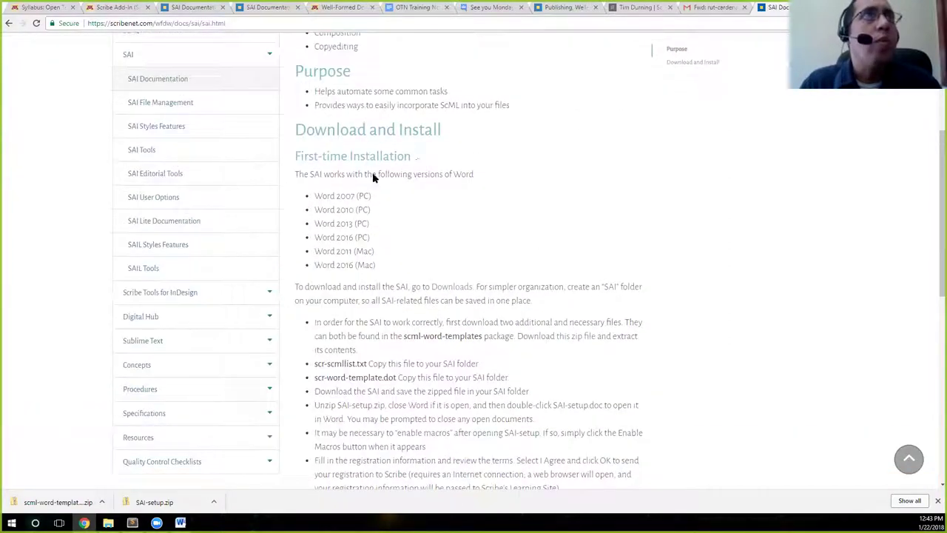
scroll(405, 300, "down", 3)
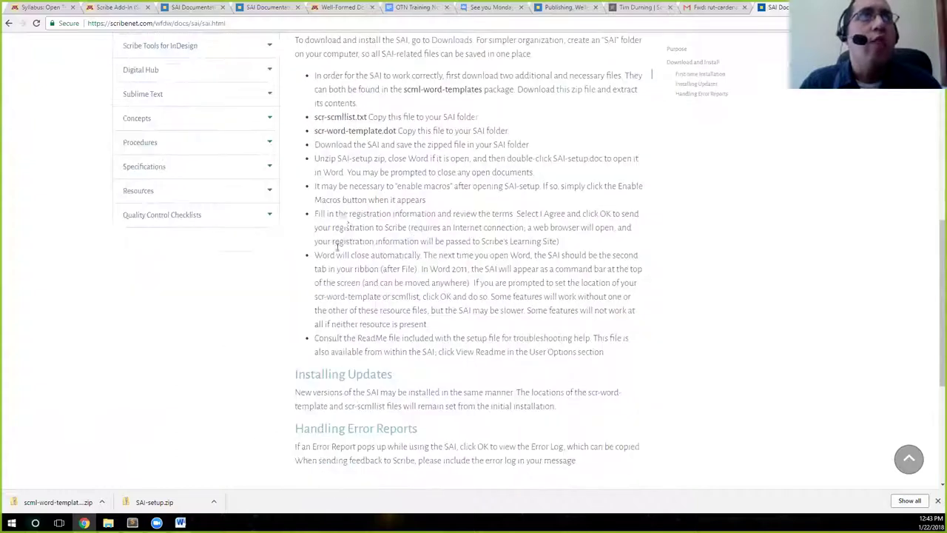
scroll(427, 314, "down", 1)
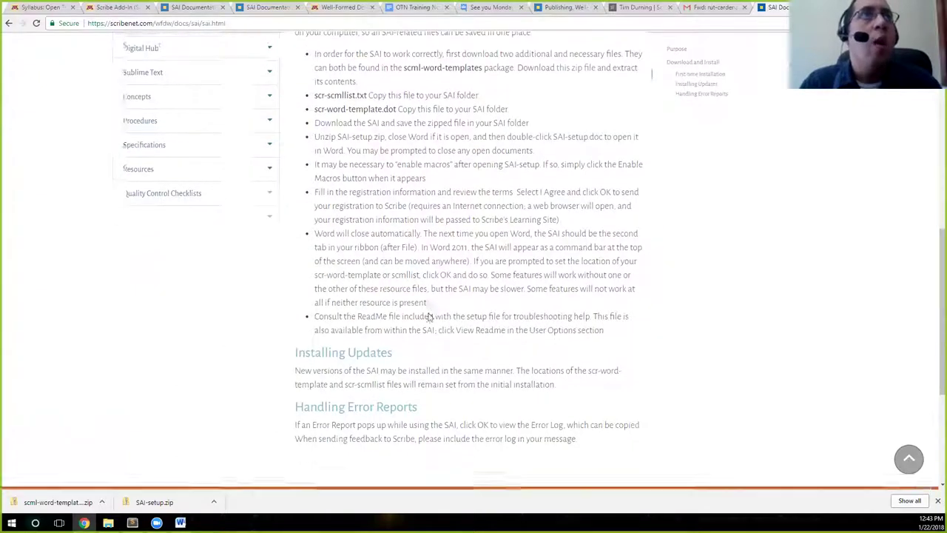
scroll(466, 381, "up", 1)
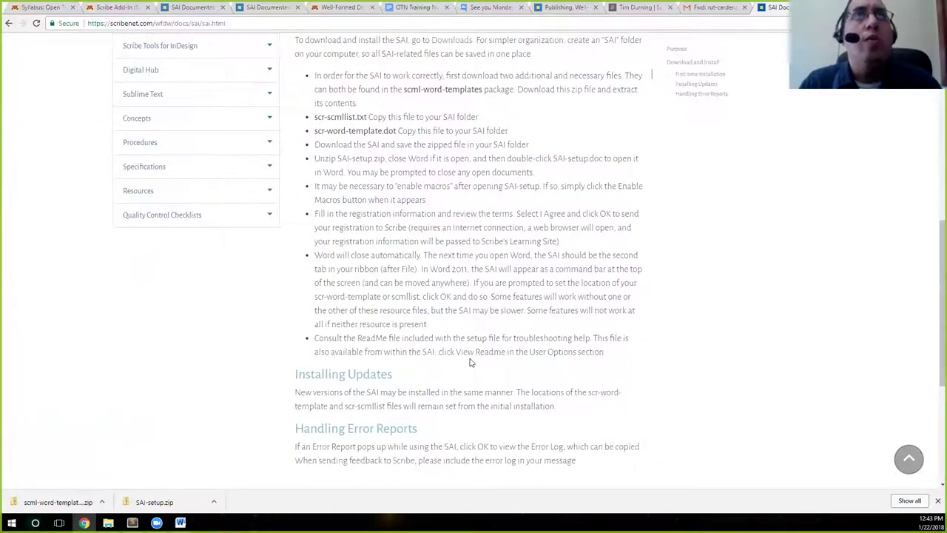
scroll(469, 363, "up", 3)
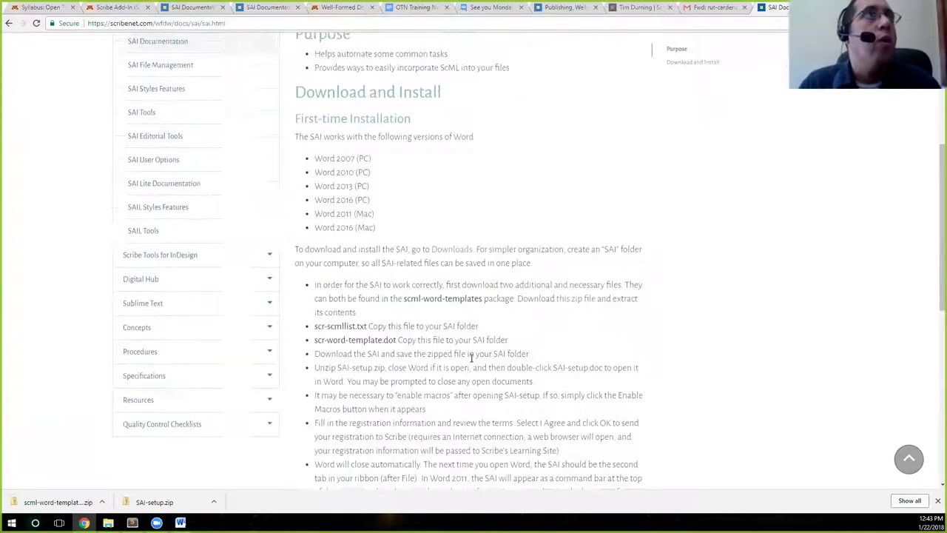
scroll(424, 340, "up", 1)
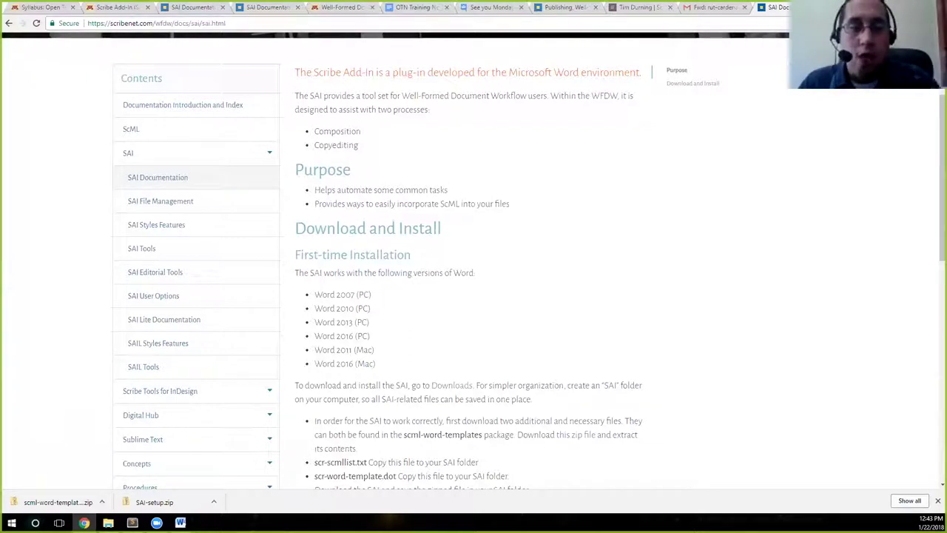
key("alt+Tab")
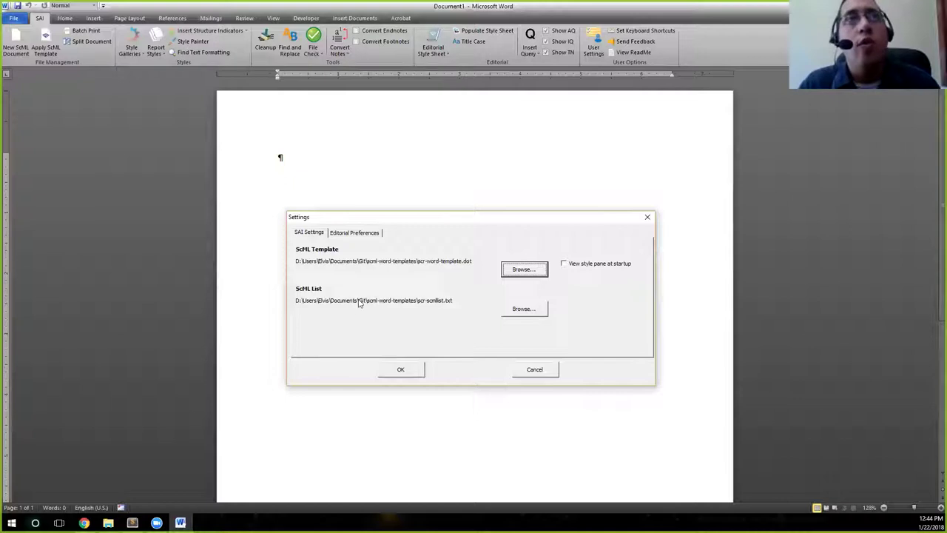
Open the ScML Template Browse dialog from the SAI User Settings
key("Return")
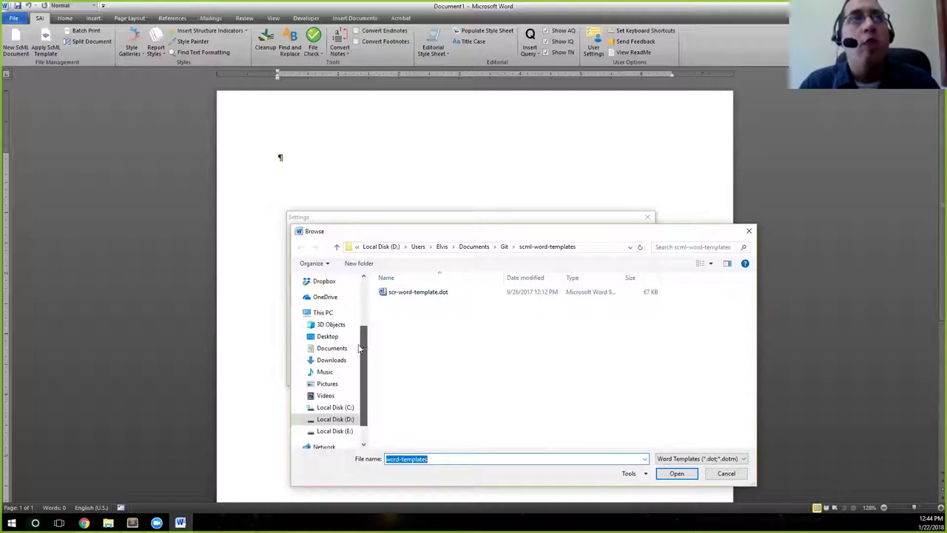
Browse to Downloads > scml-word-templates and pick scr-word-template.dot
left_click(343, 361)
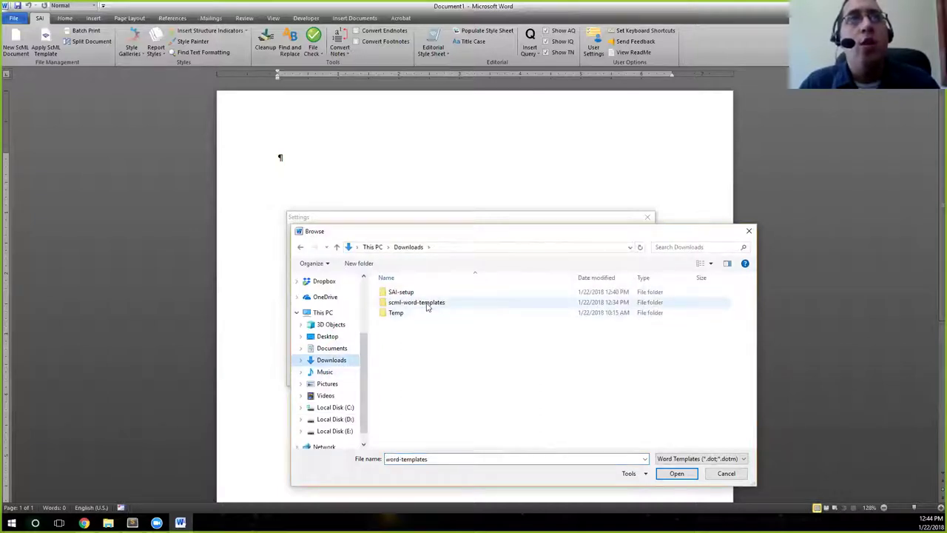
double_click(431, 306)
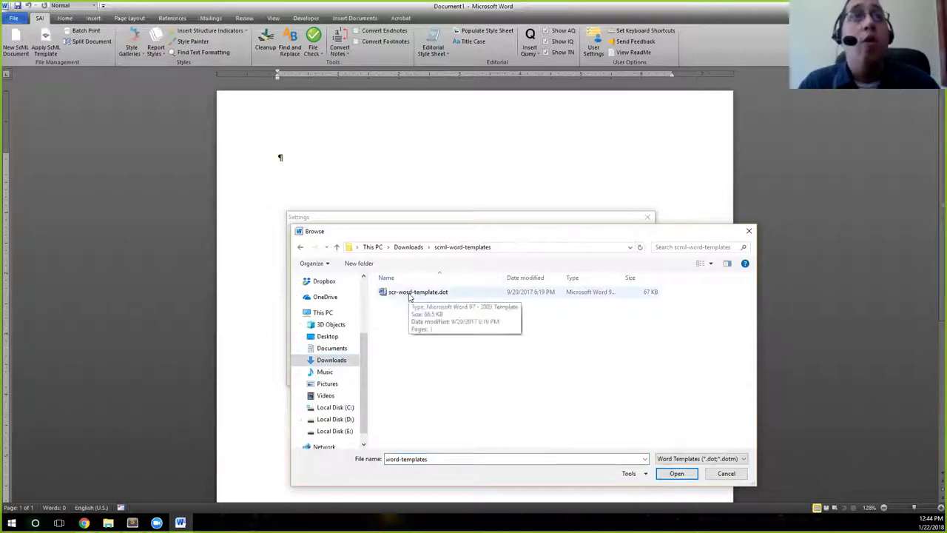
left_click(421, 294)
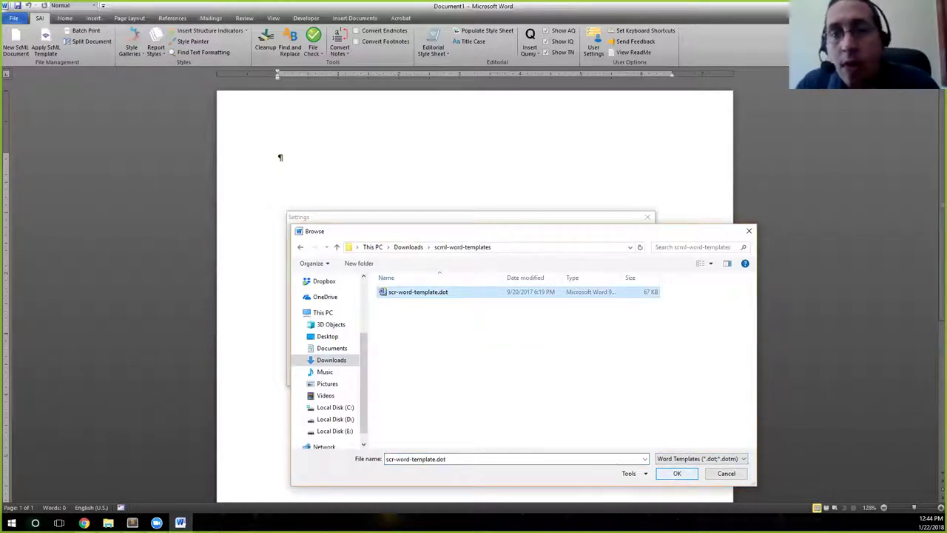
left_click(676, 473)
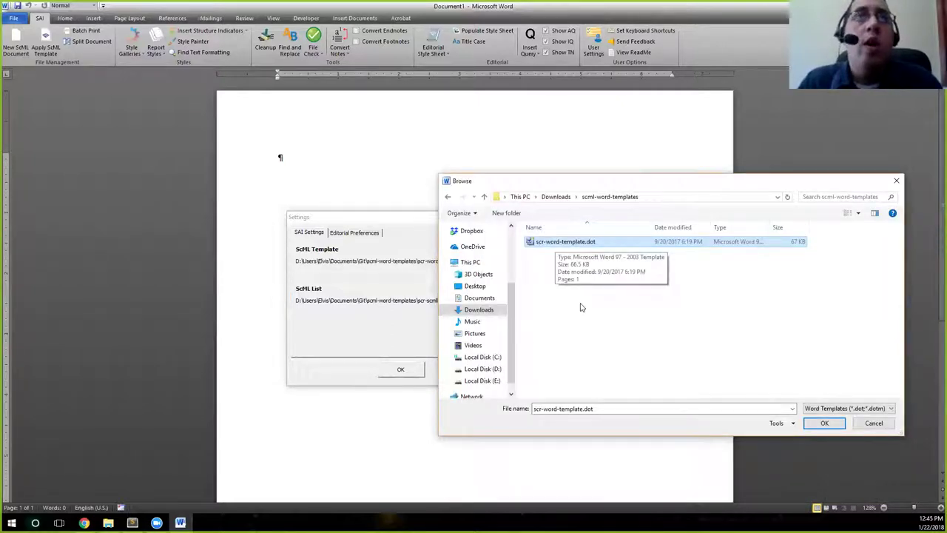
Undo an accidental rename, confirm scr-word-template.dot, and close the Browse dialog
key("F2")
left_click(642, 243)
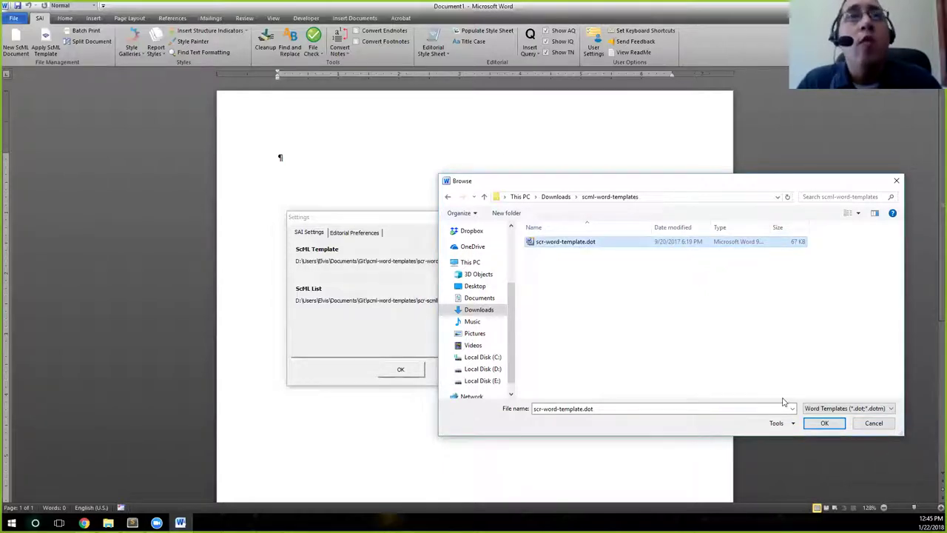
left_click(827, 424)
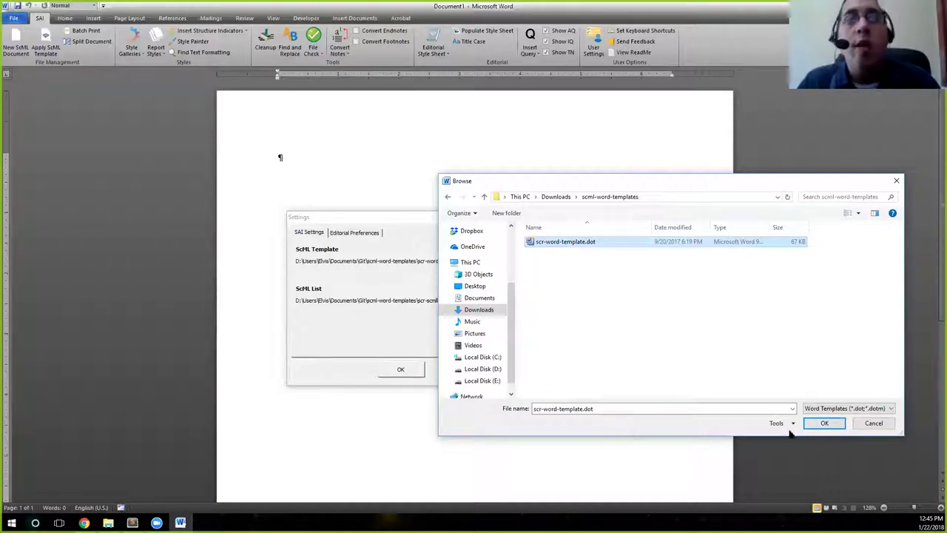
left_click(874, 425)
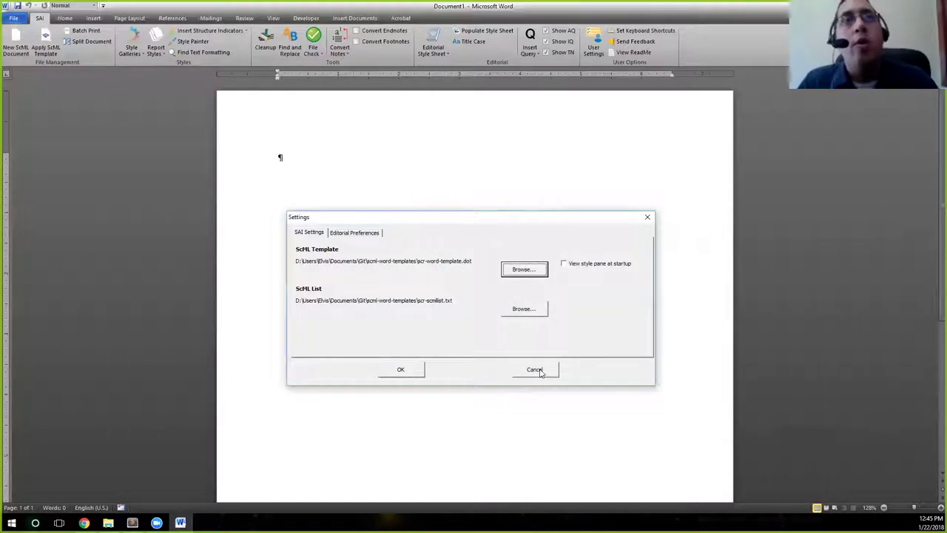
Confirm scr-scmllist.txt in the ScML List file browser without changing it, then accept the SAI Settings
left_click(522, 310)
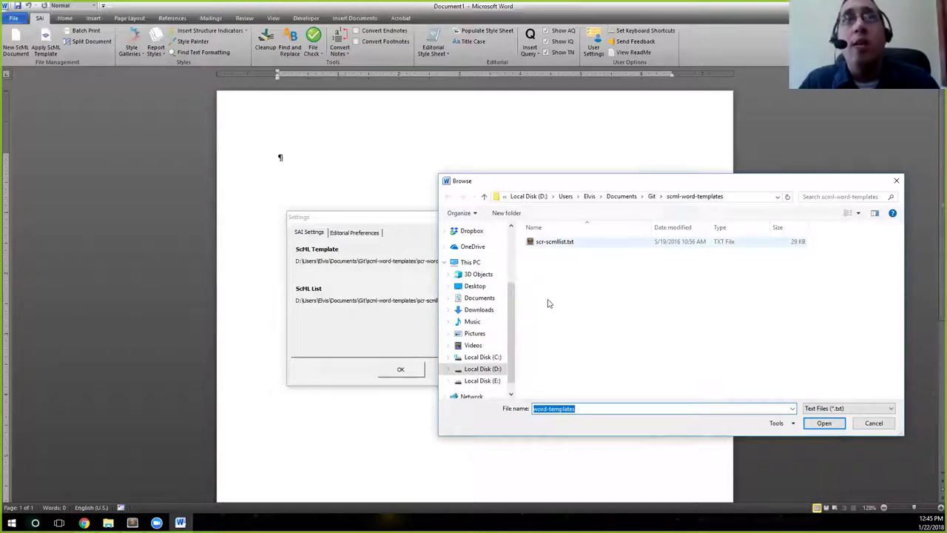
left_click_drag(509, 304, 515, 294)
scroll(515, 294, "up", 1)
scroll(515, 294, "up", 5)
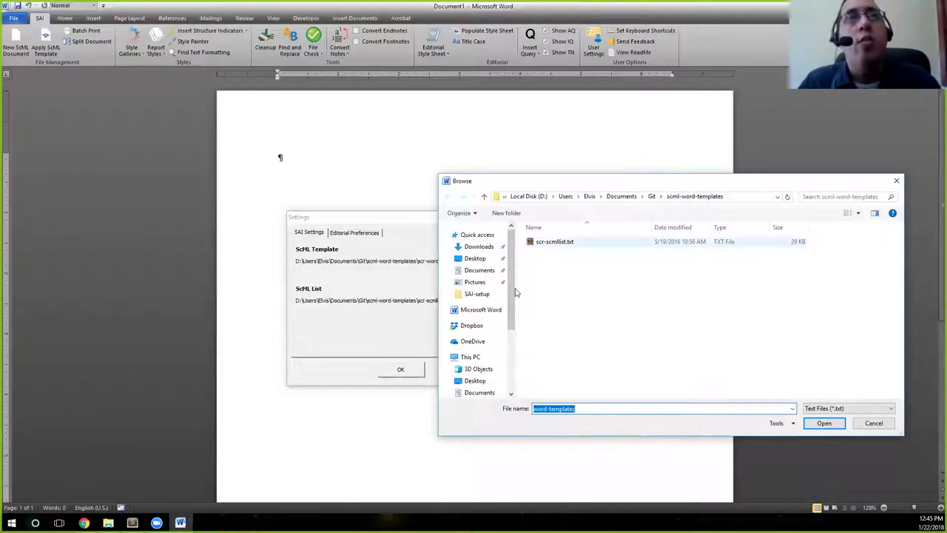
key("shift+Tab")
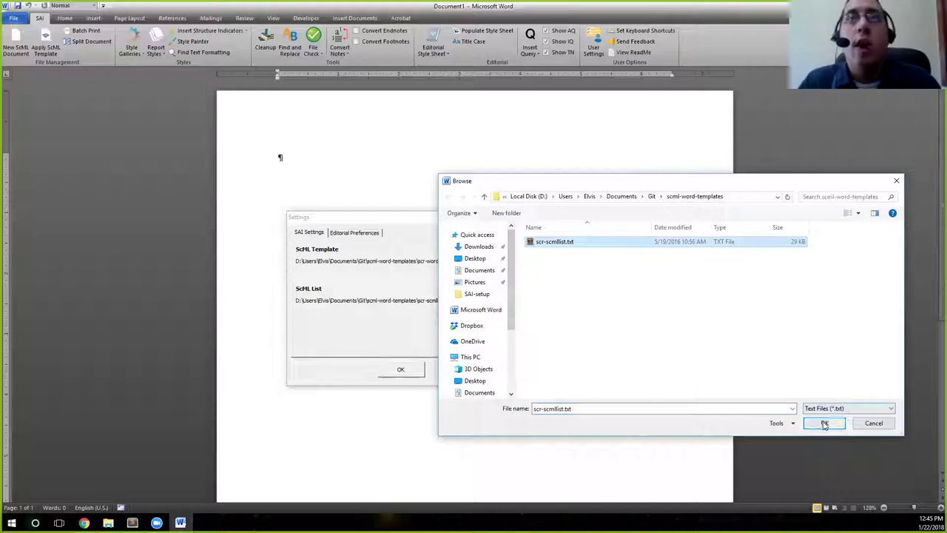
left_click(876, 425)
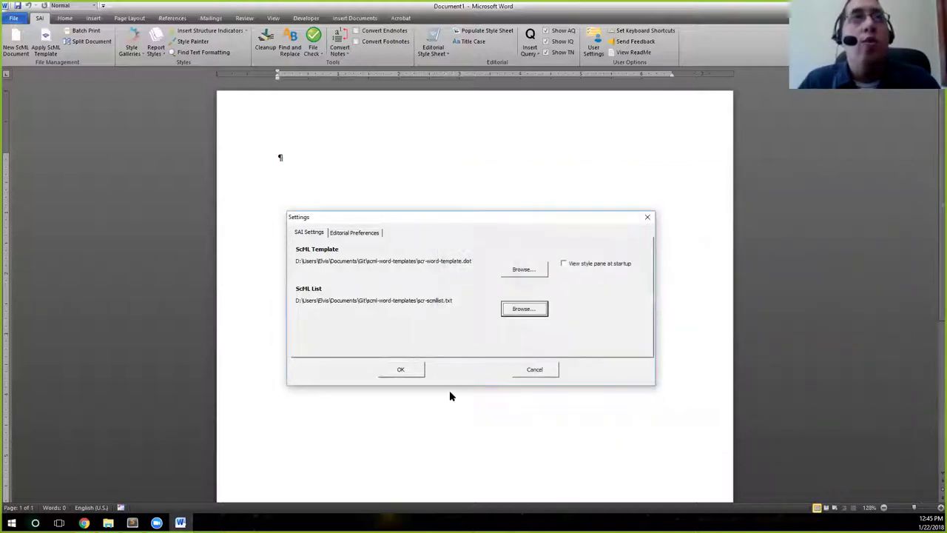
left_click(409, 370)
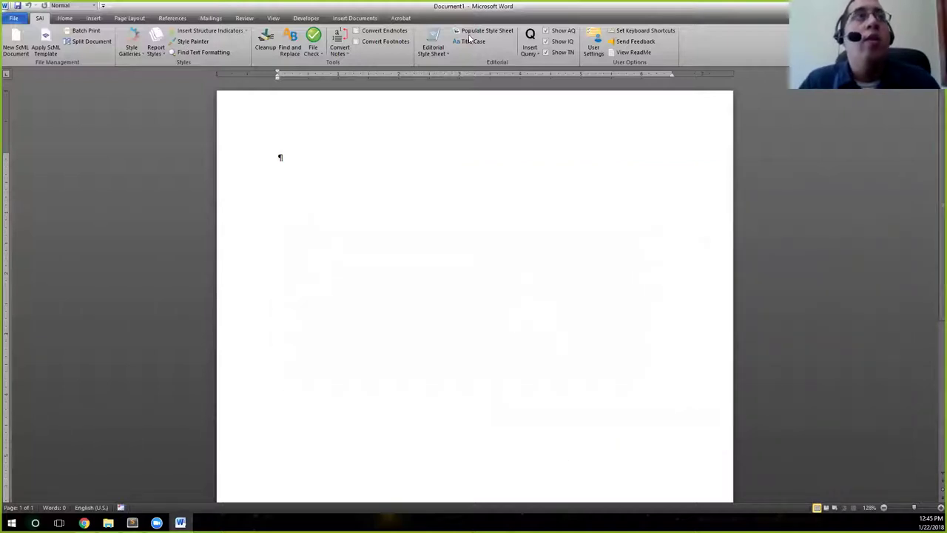